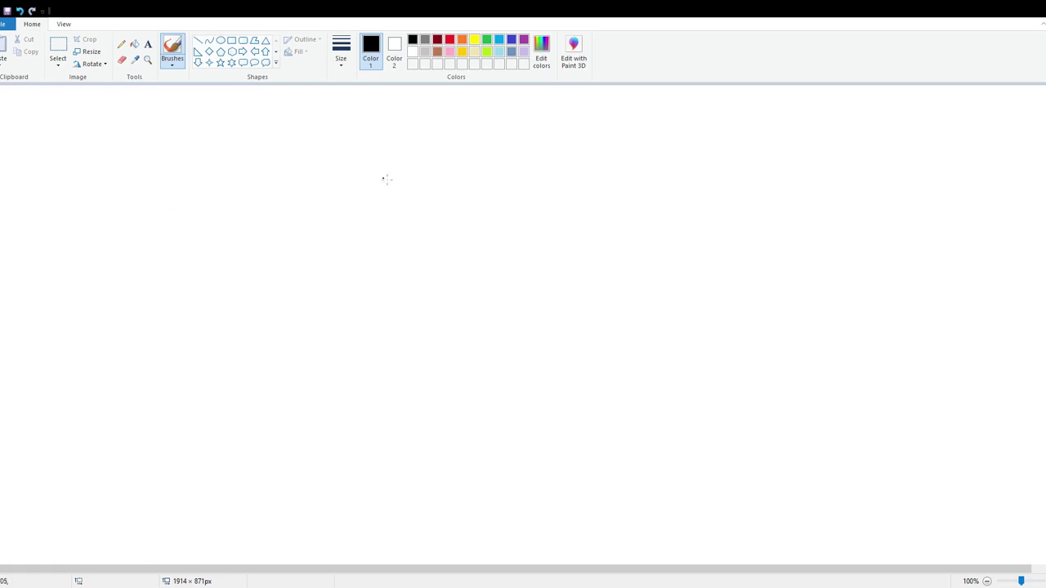
# Outline the round head and the left body with its limb and paw in black
pyautogui.moveTo(509, 178)
pyautogui.mouseDown()
pyautogui.moveTo(456, 210)
pyautogui.moveTo(427, 273)
pyautogui.moveTo(495, 302)
pyautogui.moveTo(558, 280)
pyautogui.moveTo(566, 229)
pyautogui.moveTo(523, 183)
pyautogui.moveTo(461, 201)
pyautogui.moveTo(387, 192)
pyautogui.moveTo(291, 235)
pyautogui.moveTo(235, 306)
pyautogui.moveTo(218, 358)
pyautogui.moveTo(213, 411)
pyautogui.moveTo(234, 467)
pyautogui.mouseUp()
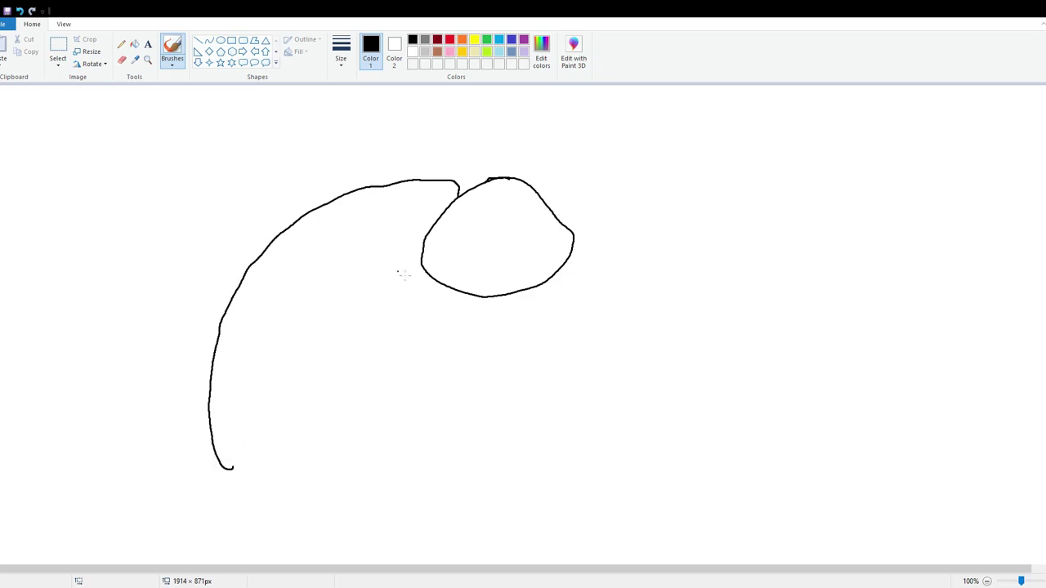
pyautogui.moveTo(426, 278)
pyautogui.mouseDown()
pyautogui.moveTo(365, 344)
pyautogui.moveTo(333, 350)
pyautogui.moveTo(361, 362)
pyautogui.mouseUp()
pyautogui.moveTo(358, 372)
pyautogui.mouseDown()
pyautogui.moveTo(303, 449)
pyautogui.moveTo(235, 475)
pyautogui.moveTo(220, 521)
pyautogui.moveTo(248, 540)
pyautogui.moveTo(283, 529)
pyautogui.moveTo(307, 506)
pyautogui.moveTo(270, 455)
pyautogui.mouseUp()
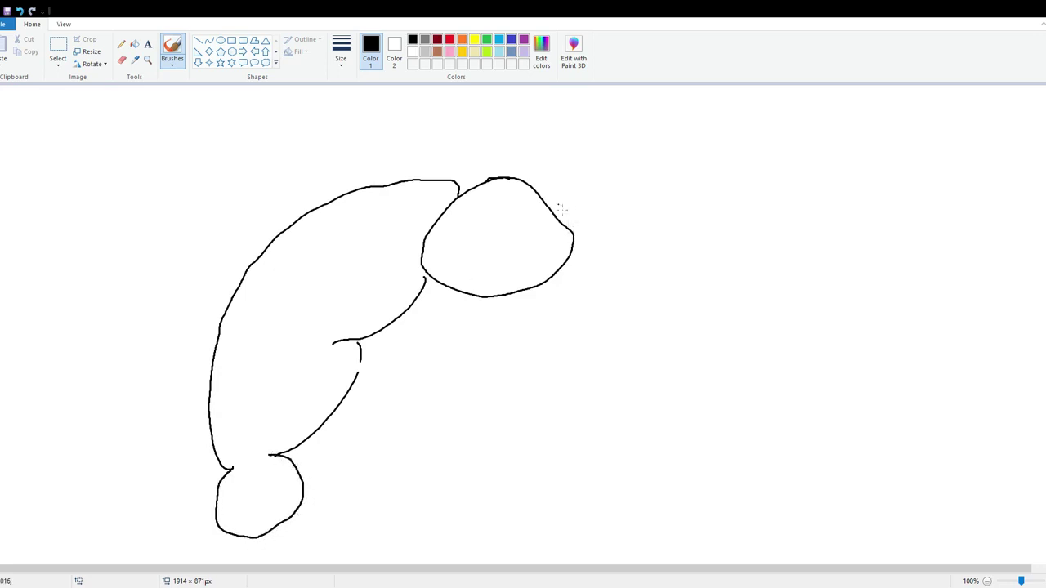
# Outline the matching right body, curving down to a rounded paw
pyautogui.moveTo(561, 204)
pyautogui.mouseDown()
pyautogui.moveTo(650, 186)
pyautogui.moveTo(705, 210)
pyautogui.moveTo(745, 268)
pyautogui.moveTo(720, 350)
pyautogui.mouseUp()
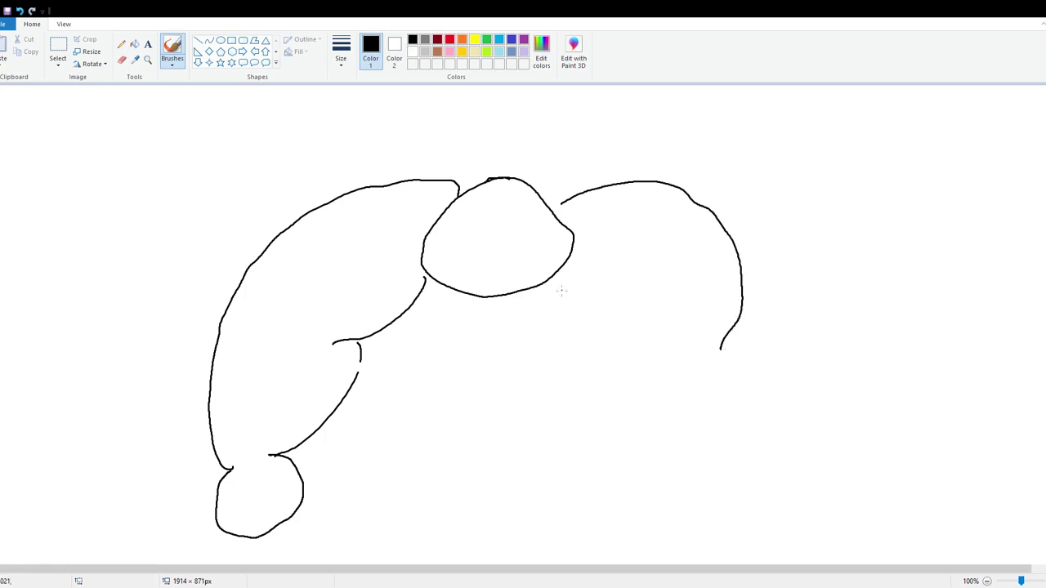
pyautogui.moveTo(545, 277)
pyautogui.mouseDown()
pyautogui.moveTo(546, 324)
pyautogui.moveTo(572, 380)
pyautogui.moveTo(604, 404)
pyautogui.mouseUp()
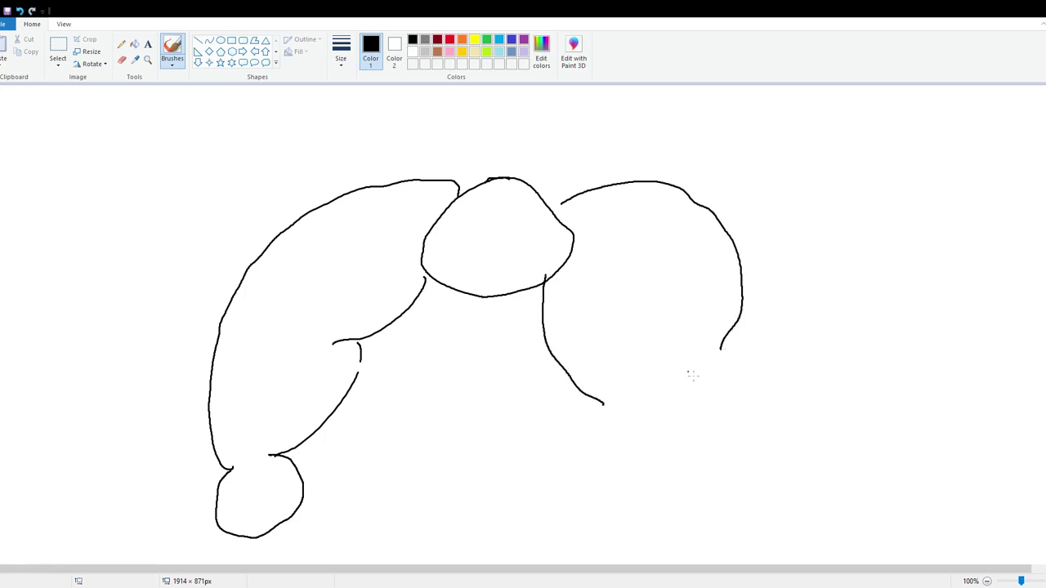
pyautogui.moveTo(701, 347); pyautogui.dragTo(747, 381)
pyautogui.moveTo(717, 443); pyautogui.dragTo(685, 478)
pyautogui.moveTo(599, 394)
pyautogui.mouseDown()
pyautogui.moveTo(609, 427)
pyautogui.moveTo(682, 482)
pyautogui.mouseUp()
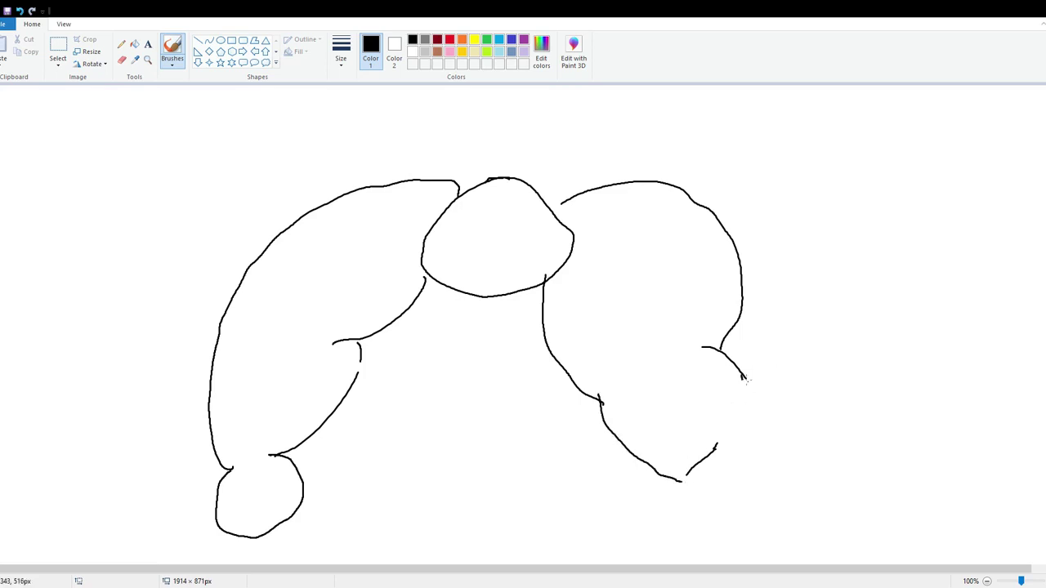
pyautogui.moveTo(743, 379)
pyautogui.mouseDown()
pyautogui.moveTo(709, 482)
pyautogui.moveTo(678, 484)
pyautogui.moveTo(733, 499)
pyautogui.moveTo(685, 474)
pyautogui.mouseUp()
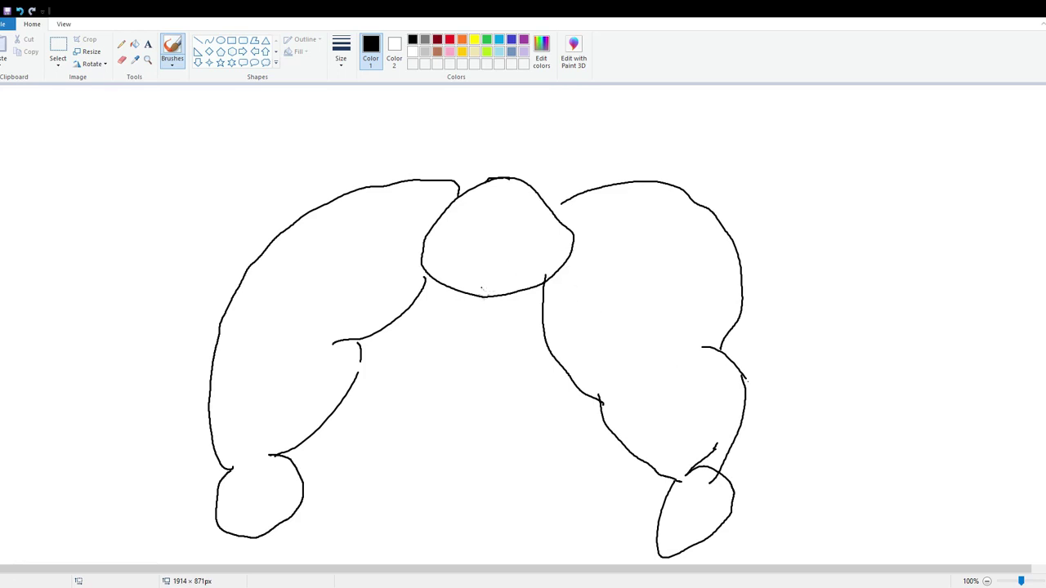
# Outline the first middle leg beneath the head, with a joining stroke and inner detail line
pyautogui.moveTo(426, 280)
pyautogui.mouseDown()
pyautogui.moveTo(392, 408)
pyautogui.moveTo(396, 443)
pyautogui.mouseUp()
pyautogui.moveTo(492, 300)
pyautogui.mouseDown()
pyautogui.moveTo(437, 389)
pyautogui.moveTo(431, 430)
pyautogui.moveTo(391, 483)
pyautogui.moveTo(399, 495)
pyautogui.moveTo(425, 480)
pyautogui.moveTo(423, 449)
pyautogui.mouseUp()
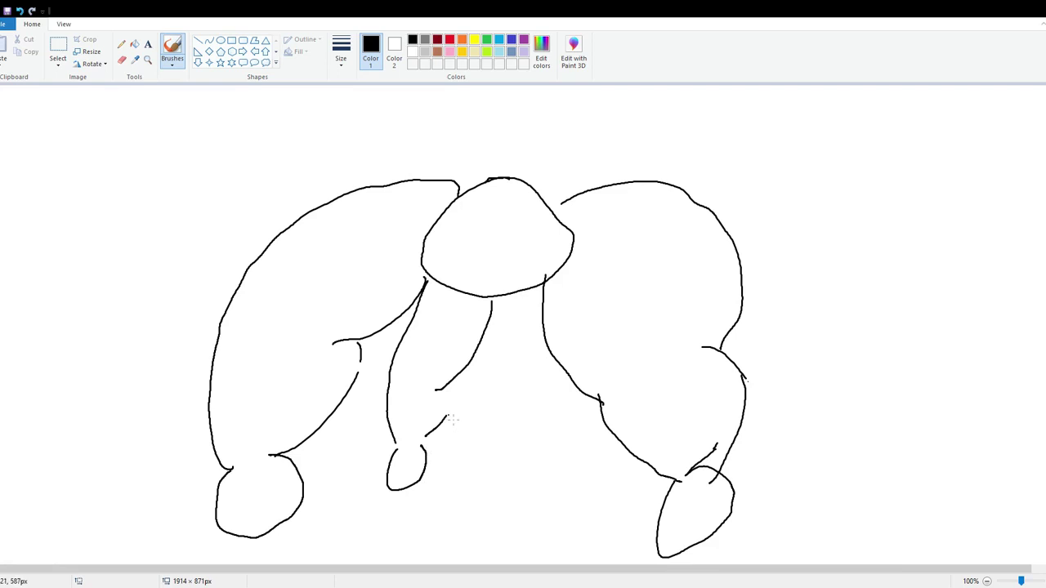
pyautogui.moveTo(450, 407); pyautogui.dragTo(452, 384)
pyautogui.moveTo(394, 360); pyautogui.dragTo(401, 408)
# Draw the second middle leg down to its paw and add detail lines inside the head
pyautogui.moveTo(491, 302)
pyautogui.mouseDown()
pyautogui.moveTo(483, 395)
pyautogui.moveTo(493, 431)
pyautogui.mouseUp()
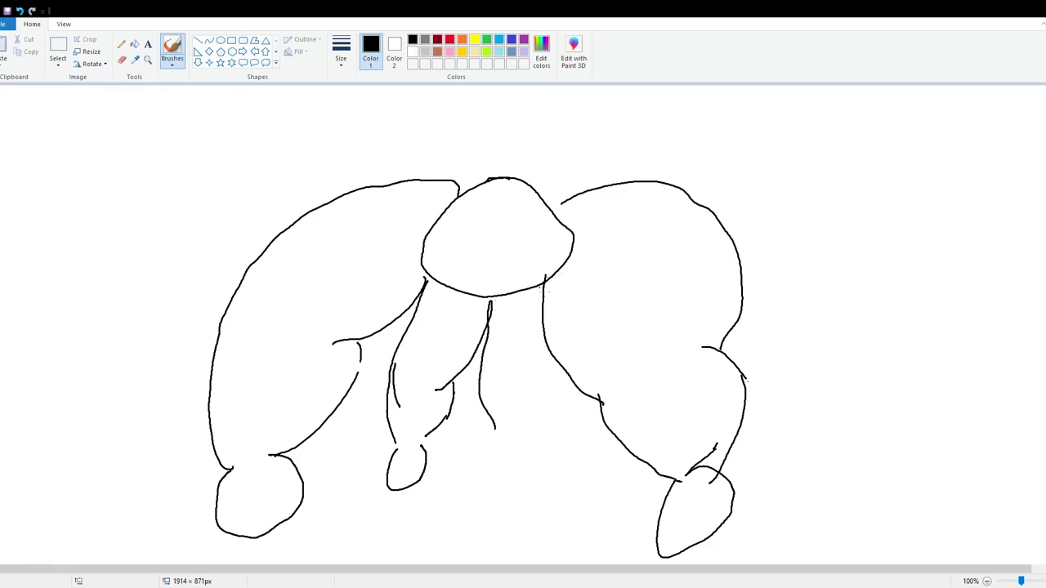
pyautogui.moveTo(544, 356)
pyautogui.mouseDown()
pyautogui.moveTo(544, 392)
pyautogui.moveTo(510, 438)
pyautogui.mouseUp()
pyautogui.moveTo(538, 390)
pyautogui.mouseDown()
pyautogui.moveTo(536, 462)
pyautogui.moveTo(518, 475)
pyautogui.mouseUp()
pyautogui.moveTo(496, 426)
pyautogui.mouseDown()
pyautogui.moveTo(503, 489)
pyautogui.moveTo(523, 480)
pyautogui.moveTo(501, 472)
pyautogui.moveTo(495, 483)
pyautogui.moveTo(523, 465)
pyautogui.moveTo(528, 510)
pyautogui.moveTo(523, 464)
pyautogui.mouseUp()
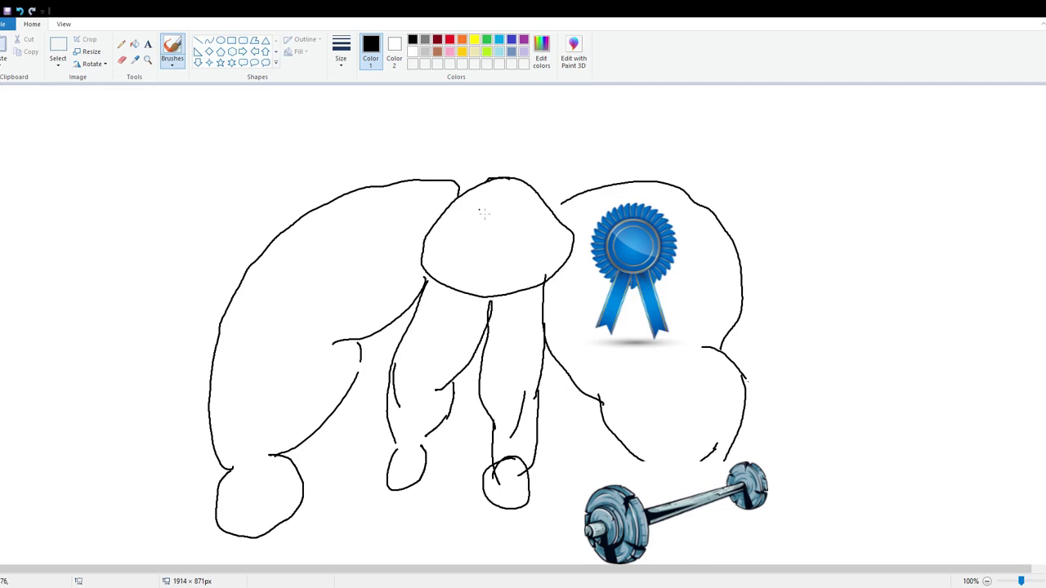
pyautogui.moveTo(481, 200)
pyautogui.mouseDown()
pyautogui.moveTo(475, 249)
pyautogui.moveTo(511, 267)
pyautogui.moveTo(471, 282)
pyautogui.moveTo(481, 266)
pyautogui.moveTo(493, 294)
pyautogui.mouseUp()
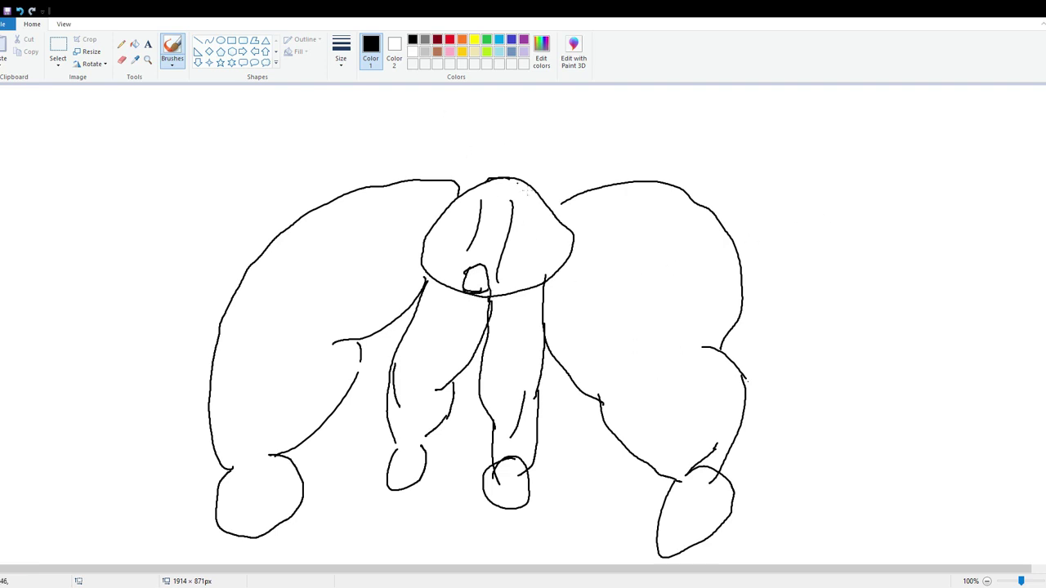
# Join the head to the right body outline, then try filling the background pink
pyautogui.moveTo(548, 212); pyautogui.dragTo(570, 202)
pyautogui.click(450, 52)
pyautogui.click(135, 43)
pyautogui.click(276, 276)
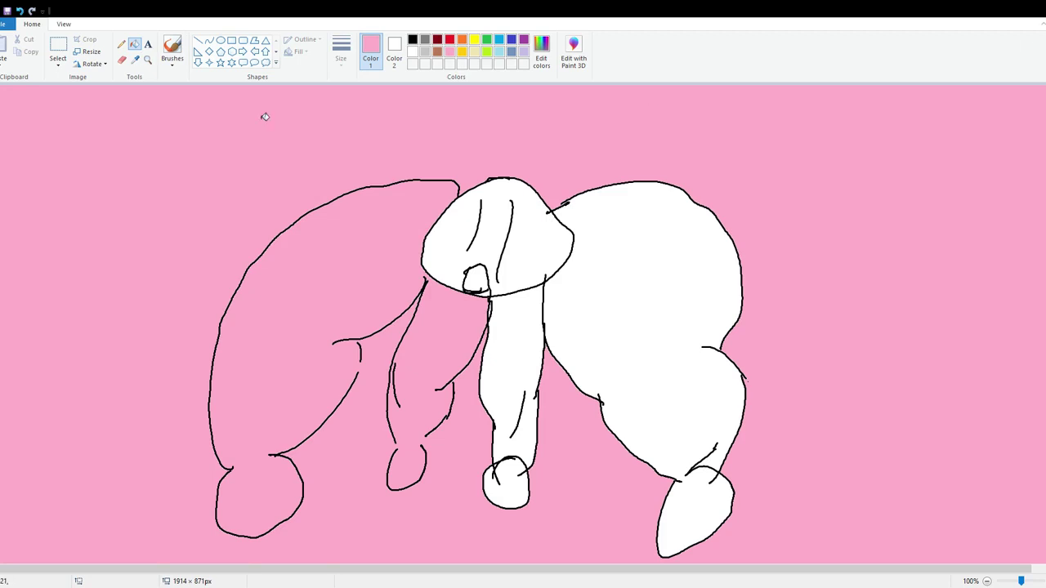
# Undo the pink background fill and return to black with the Pencil
pyautogui.click(20, 10)
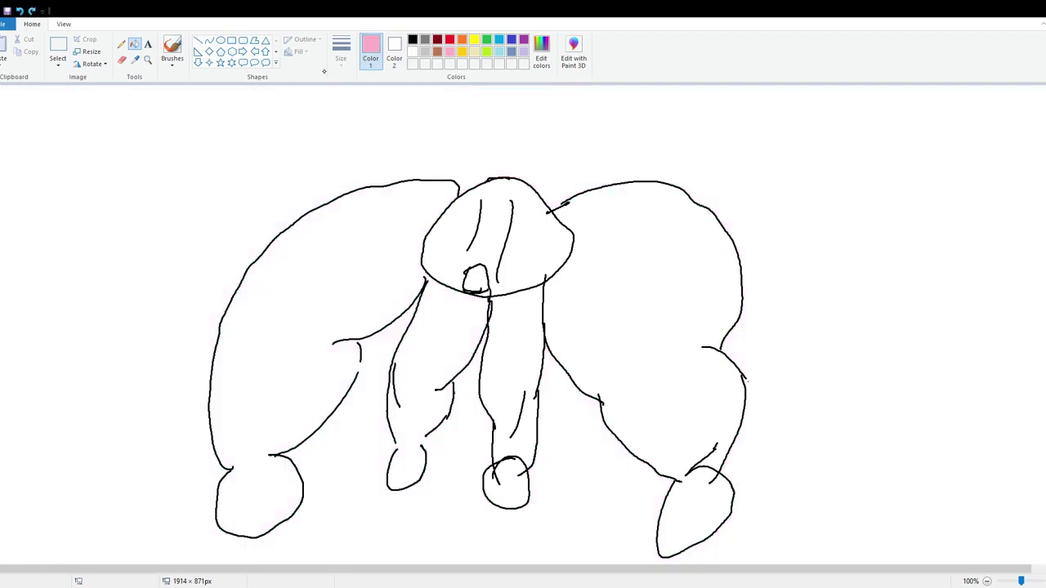
pyautogui.click(413, 39)
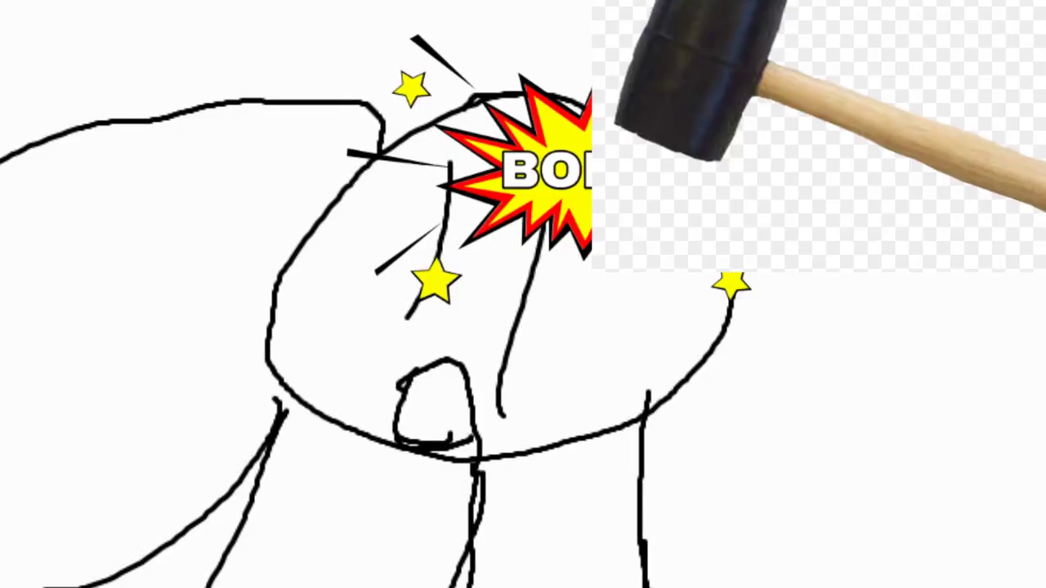
pyautogui.click(121, 43)
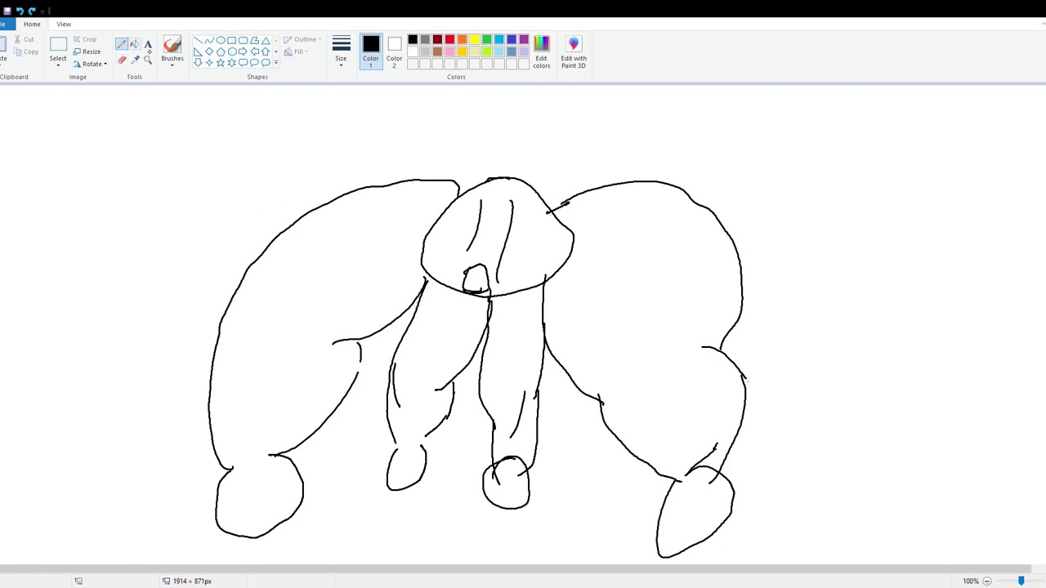
# Flood-fill the figure's left body, legs, paws and head with pink
pyautogui.click(172, 49)
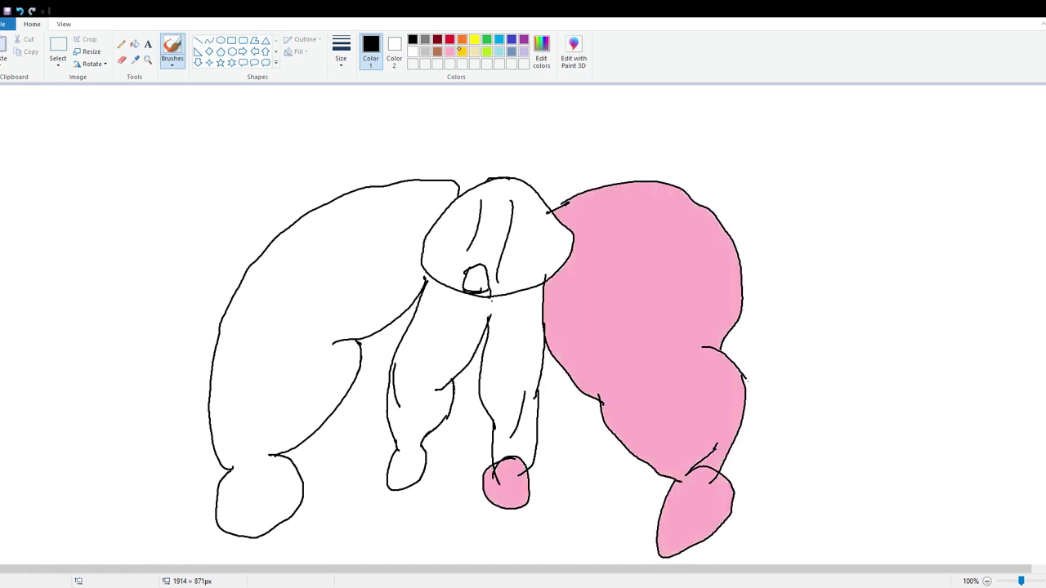
pyautogui.click(450, 51)
pyautogui.click(135, 43)
pyautogui.click(327, 300)
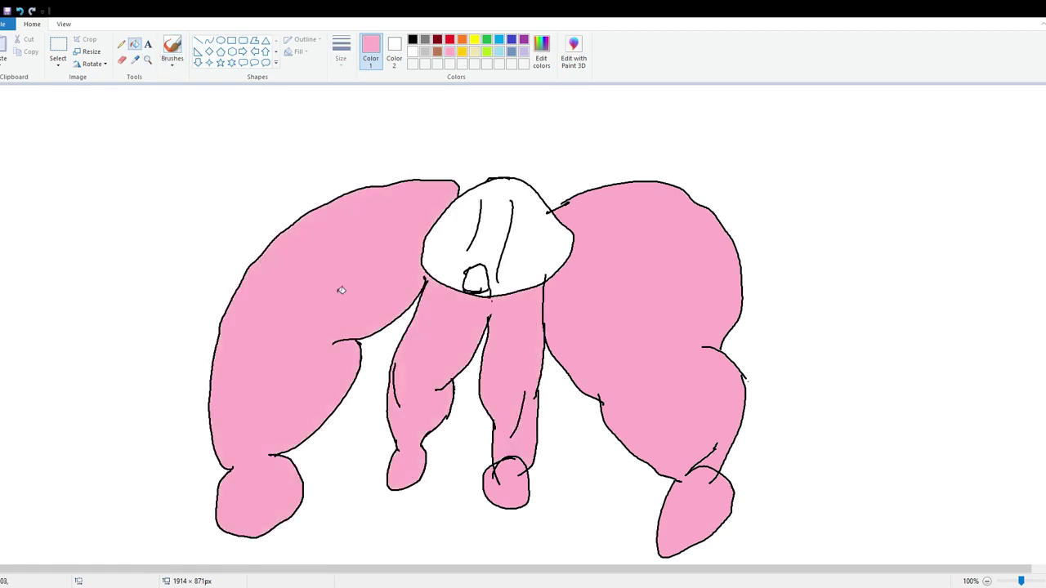
pyautogui.click(442, 257)
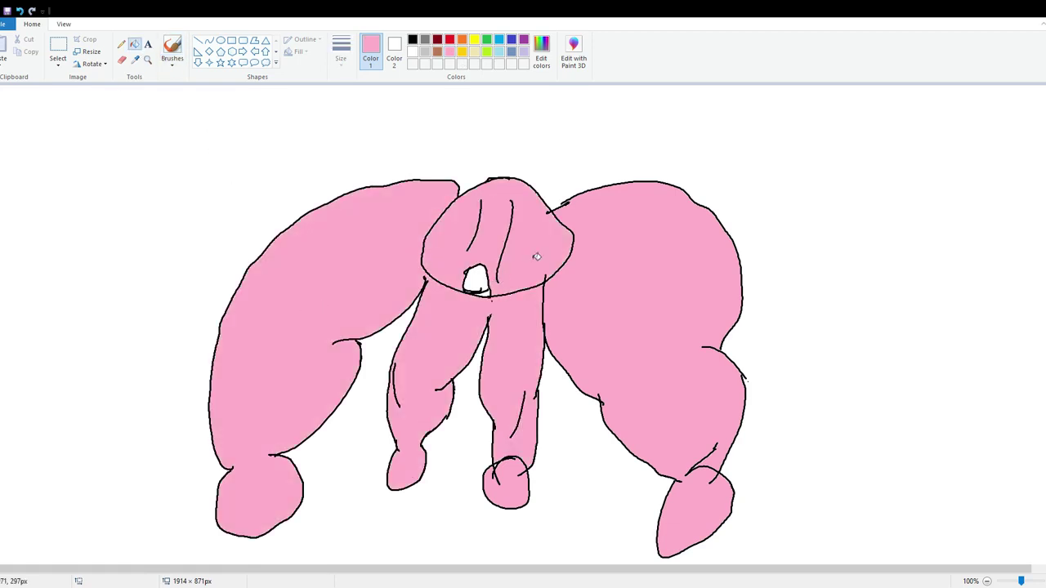
pyautogui.click(450, 41)
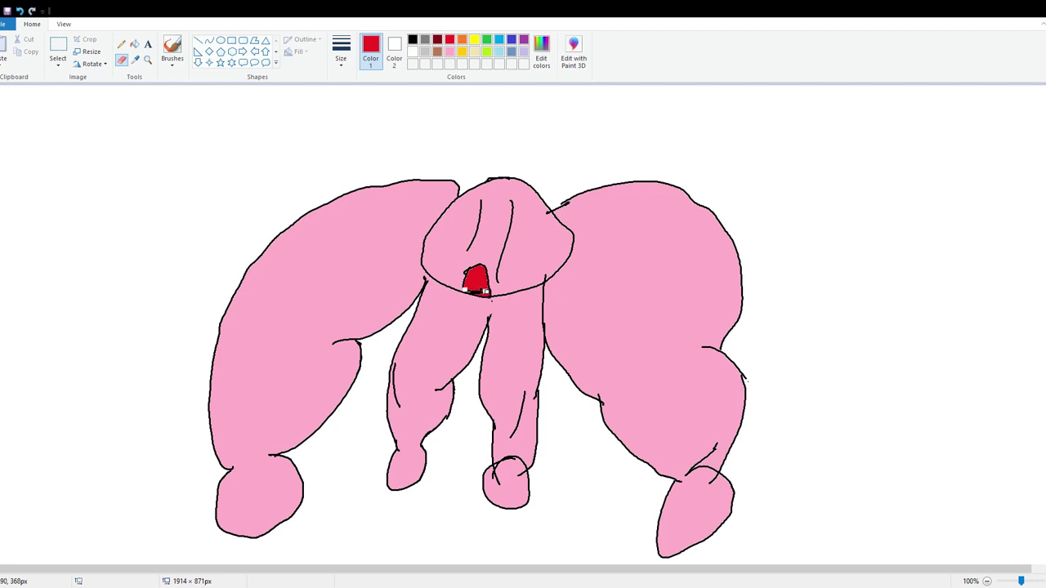
# Tidy the lower edges of the red opening beneath the head
pyautogui.moveTo(485, 291); pyautogui.dragTo(481, 293)
pyautogui.moveTo(470, 292); pyautogui.dragTo(465, 288)
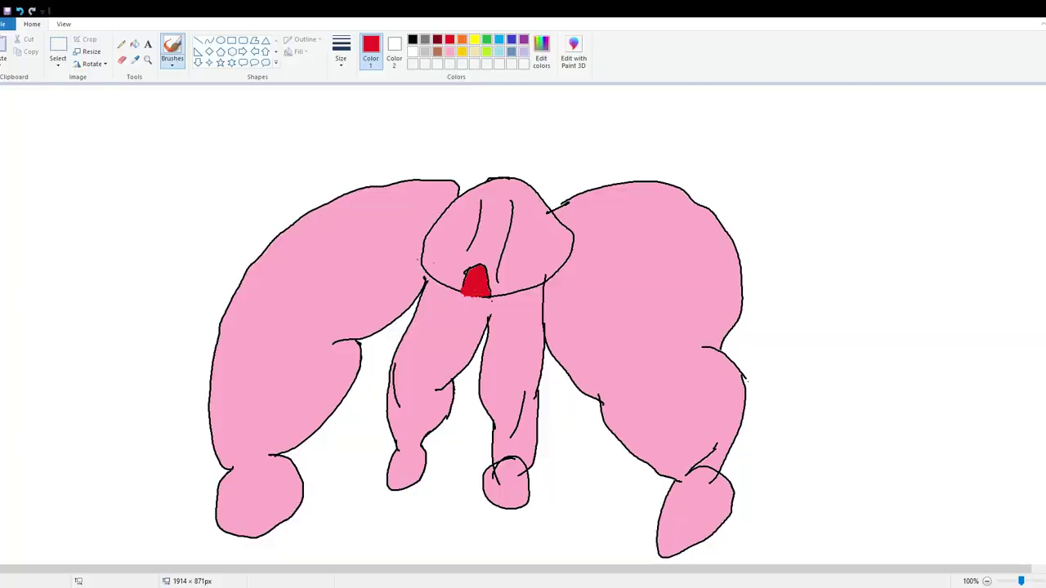
pyautogui.click(121, 60)
# Rub out the pink figure with the Eraser, starting across the left body
pyautogui.moveTo(432, 181)
pyautogui.mouseDown()
pyautogui.moveTo(330, 208)
pyautogui.moveTo(215, 346)
pyautogui.moveTo(240, 336)
pyautogui.moveTo(216, 434)
pyautogui.moveTo(242, 530)
pyautogui.moveTo(276, 509)
pyautogui.moveTo(294, 521)
pyautogui.moveTo(306, 368)
pyautogui.moveTo(359, 246)
pyautogui.moveTo(399, 195)
pyautogui.moveTo(455, 155)
pyautogui.moveTo(387, 320)
pyautogui.moveTo(442, 262)
pyautogui.moveTo(388, 351)
pyautogui.moveTo(418, 477)
pyautogui.moveTo(482, 253)
pyautogui.moveTo(448, 447)
pyautogui.moveTo(486, 289)
pyautogui.moveTo(537, 226)
pyautogui.moveTo(420, 204)
pyautogui.moveTo(625, 184)
pyautogui.moveTo(706, 196)
pyautogui.moveTo(678, 192)
pyautogui.moveTo(671, 217)
pyautogui.moveTo(603, 243)
pyautogui.moveTo(645, 254)
pyautogui.moveTo(560, 420)
pyautogui.moveTo(587, 373)
pyautogui.moveTo(626, 427)
pyautogui.moveTo(625, 418)
pyautogui.moveTo(664, 560)
pyautogui.moveTo(675, 548)
pyautogui.moveTo(672, 441)
pyautogui.moveTo(703, 444)
pyautogui.moveTo(703, 499)
pyautogui.moveTo(739, 514)
pyautogui.moveTo(656, 479)
pyautogui.moveTo(755, 378)
pyautogui.moveTo(614, 449)
pyautogui.moveTo(749, 330)
pyautogui.moveTo(778, 277)
pyautogui.moveTo(752, 242)
pyautogui.moveTo(635, 276)
pyautogui.moveTo(673, 229)
pyautogui.moveTo(455, 323)
pyautogui.moveTo(467, 344)
pyautogui.moveTo(616, 292)
pyautogui.moveTo(474, 367)
pyautogui.moveTo(564, 348)
pyautogui.moveTo(482, 413)
pyautogui.moveTo(494, 387)
pyautogui.moveTo(485, 495)
pyautogui.moveTo(501, 437)
pyautogui.moveTo(483, 518)
pyautogui.moveTo(495, 442)
pyautogui.moveTo(507, 548)
pyautogui.moveTo(540, 373)
pyautogui.moveTo(495, 502)
pyautogui.moveTo(499, 528)
pyautogui.moveTo(537, 357)
pyautogui.moveTo(512, 476)
pyautogui.moveTo(556, 373)
pyautogui.moveTo(511, 540)
pyautogui.moveTo(550, 433)
pyautogui.moveTo(525, 400)
pyautogui.moveTo(269, 443)
pyautogui.moveTo(240, 352)
pyautogui.moveTo(258, 360)
pyautogui.moveTo(256, 326)
pyautogui.moveTo(247, 392)
pyautogui.moveTo(262, 373)
pyautogui.moveTo(262, 434)
pyautogui.moveTo(328, 293)
pyautogui.mouseUp()
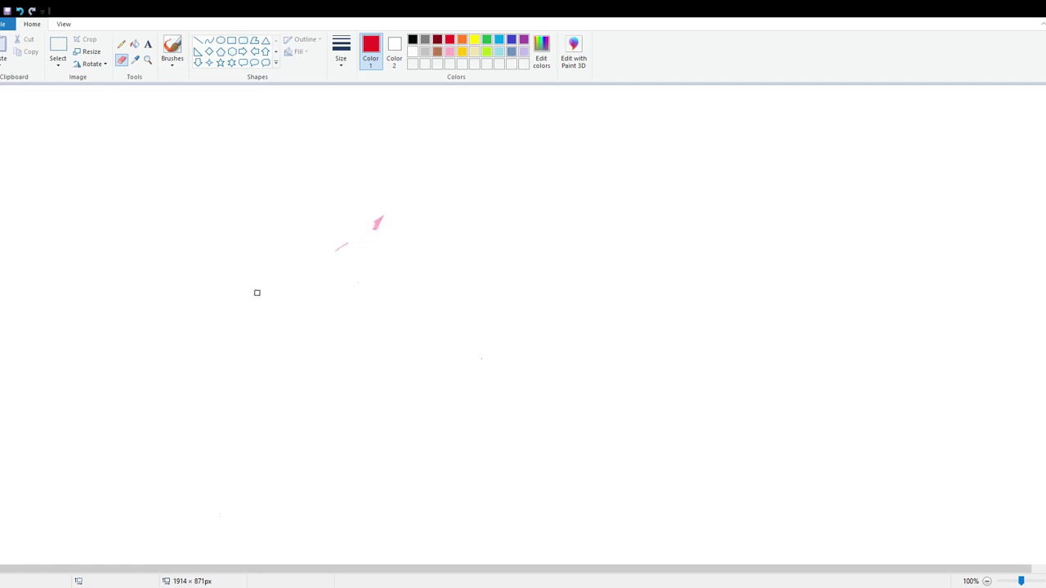
# Erase the leftover pink specks and start a black brush mark near the canvas centre
pyautogui.moveTo(358, 235); pyautogui.dragTo(306, 278)
pyautogui.click(413, 39)
pyautogui.click(172, 50)
pyautogui.click(362, 240)
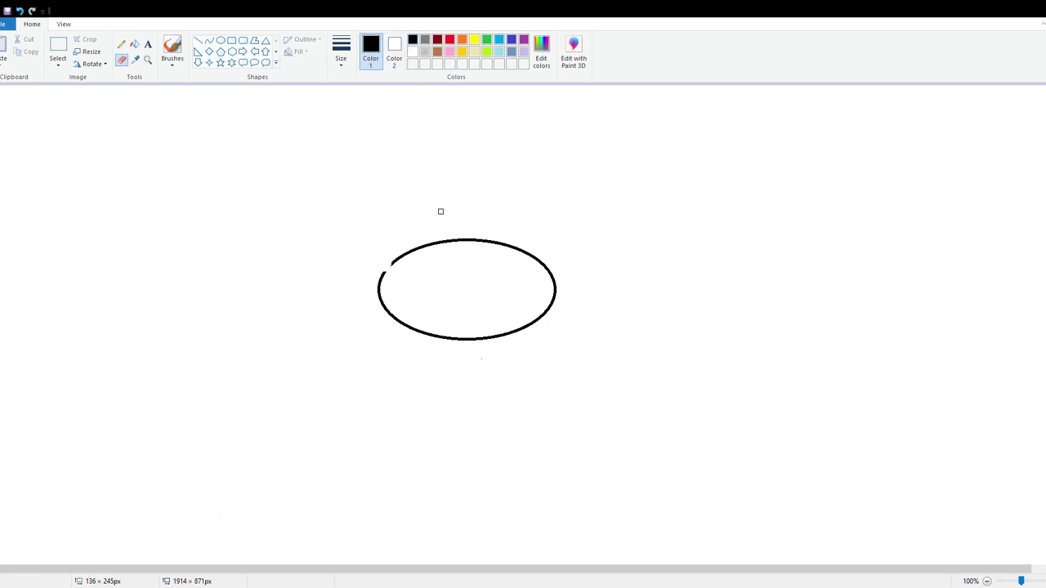
# Close the oval's gap, fill it solid black, and paint over the white notch on its edge
pyautogui.click(171, 49)
pyautogui.moveTo(393, 264); pyautogui.dragTo(383, 274)
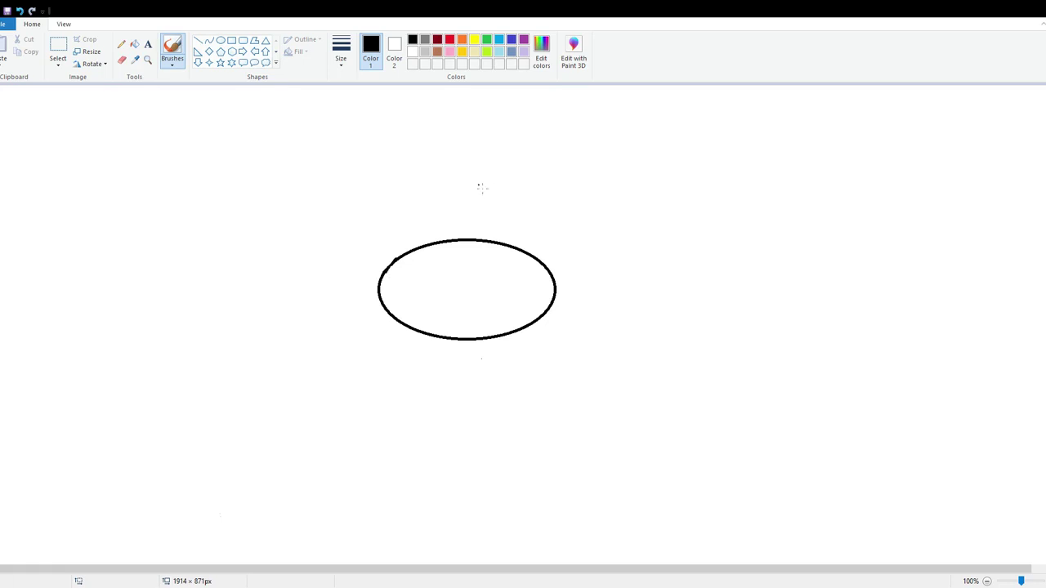
pyautogui.click(135, 44)
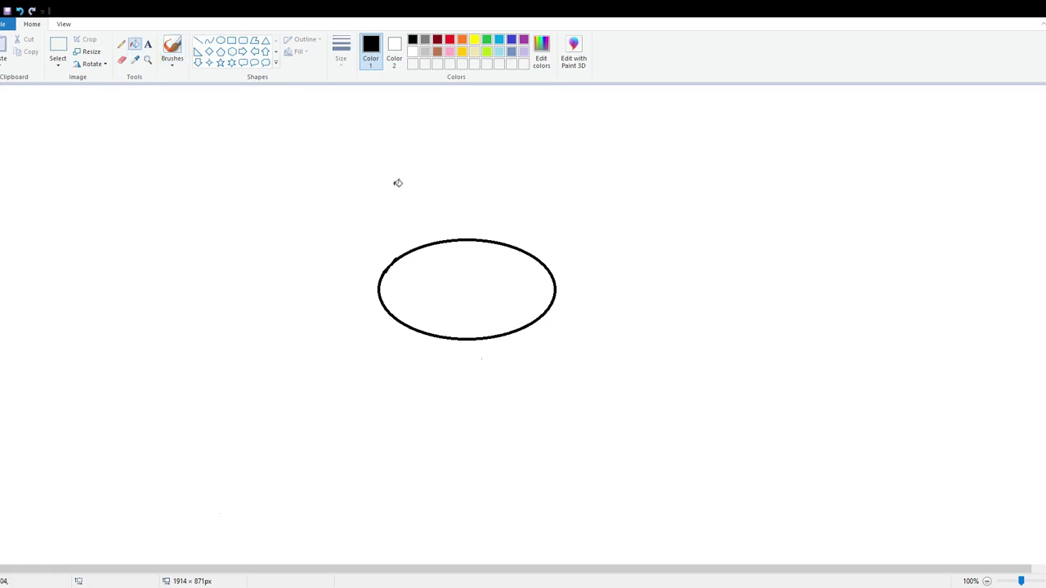
pyautogui.click(454, 293)
pyautogui.click(173, 49)
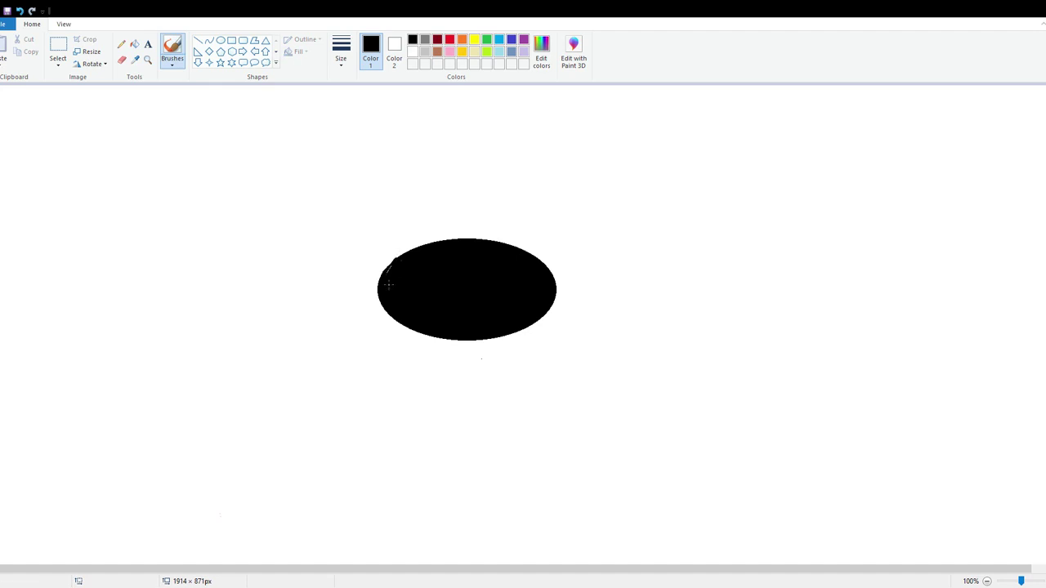
pyautogui.moveTo(395, 266); pyautogui.dragTo(408, 257)
# Draw a small oval at the lower right of the canvas and fill it black
pyautogui.click(220, 40)
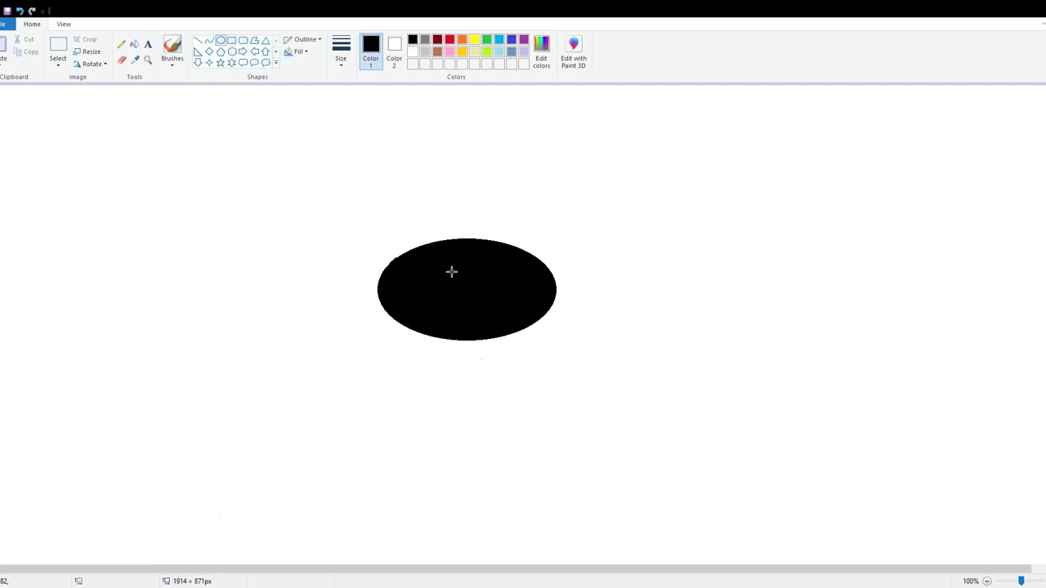
pyautogui.moveTo(654, 353)
pyautogui.mouseDown()
pyautogui.moveTo(581, 457)
pyautogui.moveTo(755, 411)
pyautogui.moveTo(749, 428)
pyautogui.mouseUp()
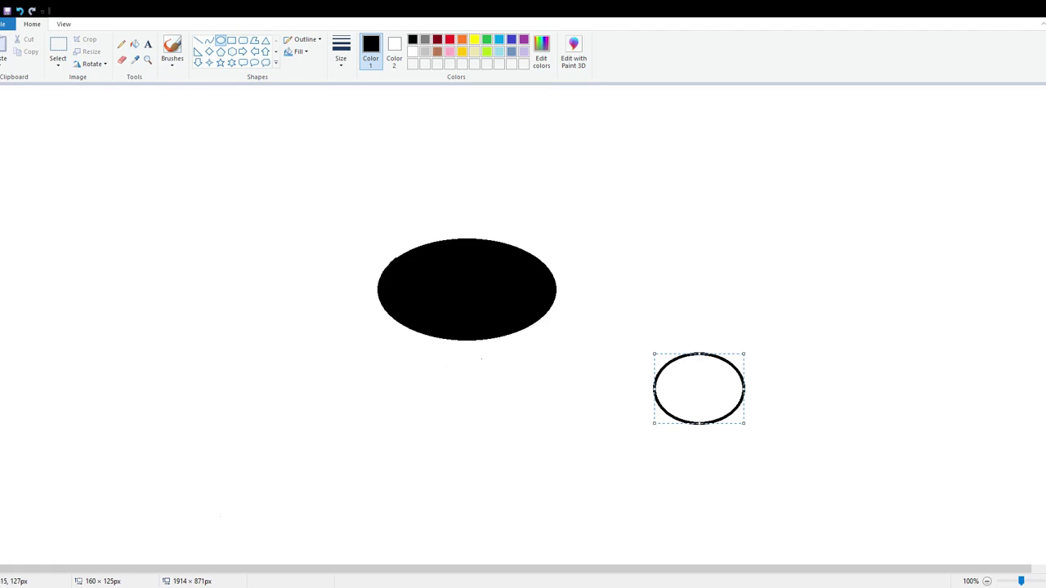
pyautogui.click(134, 44)
pyautogui.click(708, 385)
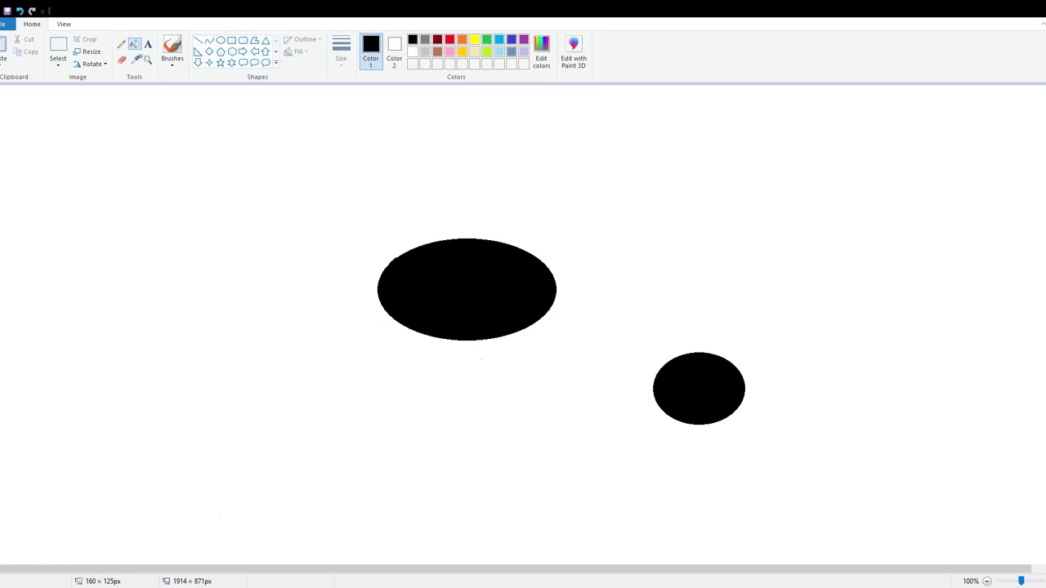
pyautogui.click(122, 59)
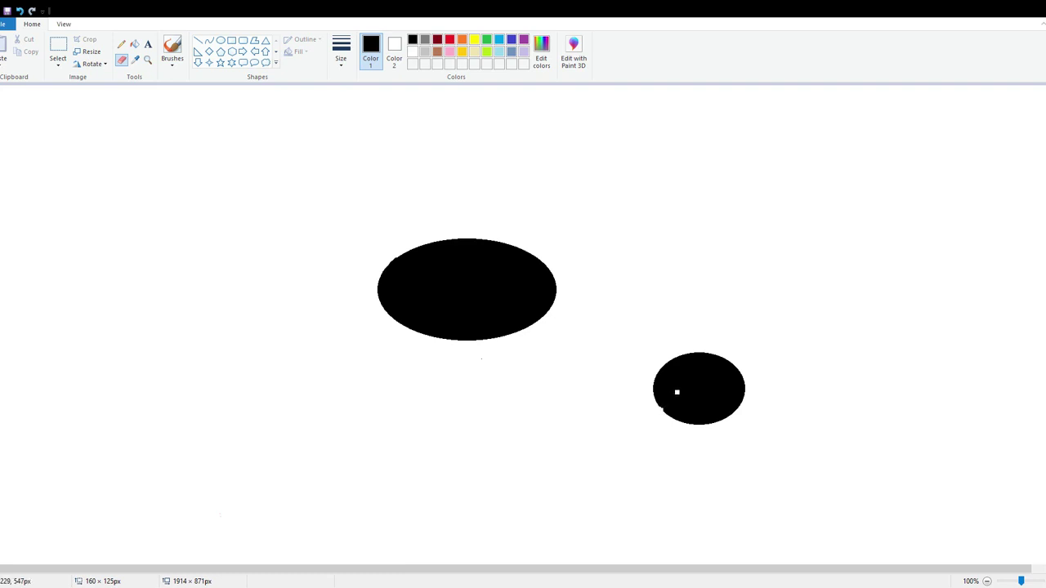
pyautogui.moveTo(677, 392)
pyautogui.mouseDown()
pyautogui.moveTo(662, 411)
pyautogui.moveTo(672, 393)
pyautogui.mouseUp()
pyautogui.hotkey('ctrl', 'z')
pyautogui.hotkey('ctrl', 'z')
# Paint wavy white brush strokes along the small oval's left, right, top and bottom edges
pyautogui.click(172, 51)
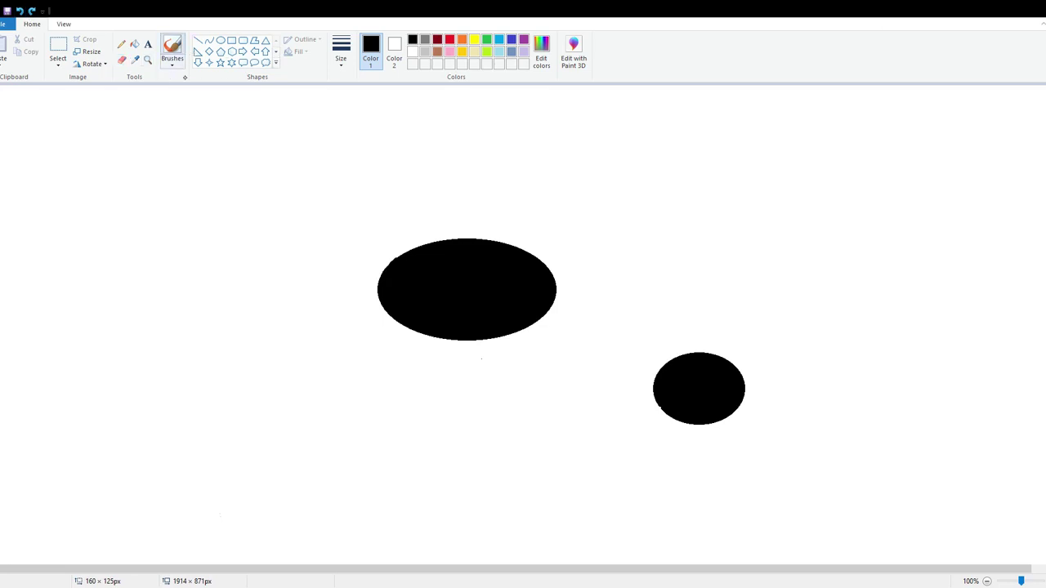
pyautogui.click(425, 62)
pyautogui.click(682, 383)
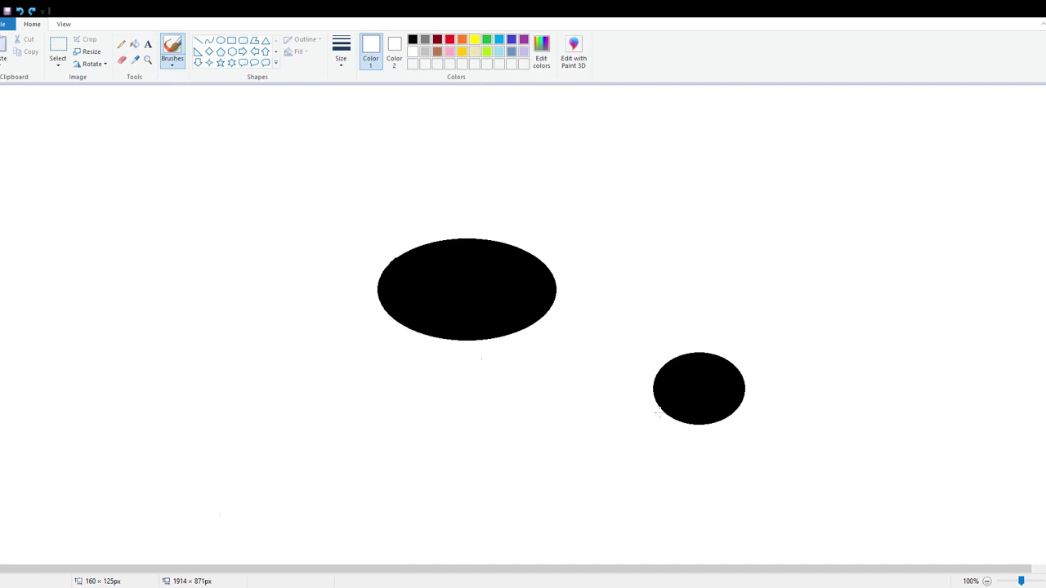
pyautogui.moveTo(664, 409); pyautogui.dragTo(670, 376)
pyautogui.moveTo(748, 374); pyautogui.dragTo(731, 412)
pyautogui.moveTo(687, 354)
pyautogui.mouseDown()
pyautogui.moveTo(684, 372)
pyautogui.moveTo(703, 382)
pyautogui.moveTo(738, 363)
pyautogui.mouseUp()
pyautogui.moveTo(674, 419)
pyautogui.mouseDown()
pyautogui.moveTo(690, 411)
pyautogui.moveTo(703, 425)
pyautogui.moveTo(683, 382)
pyautogui.moveTo(691, 397)
pyautogui.moveTo(713, 398)
pyautogui.moveTo(689, 383)
pyautogui.moveTo(720, 425)
pyautogui.moveTo(729, 383)
pyautogui.moveTo(721, 389)
pyautogui.moveTo(735, 397)
pyautogui.moveTo(732, 383)
pyautogui.mouseUp()
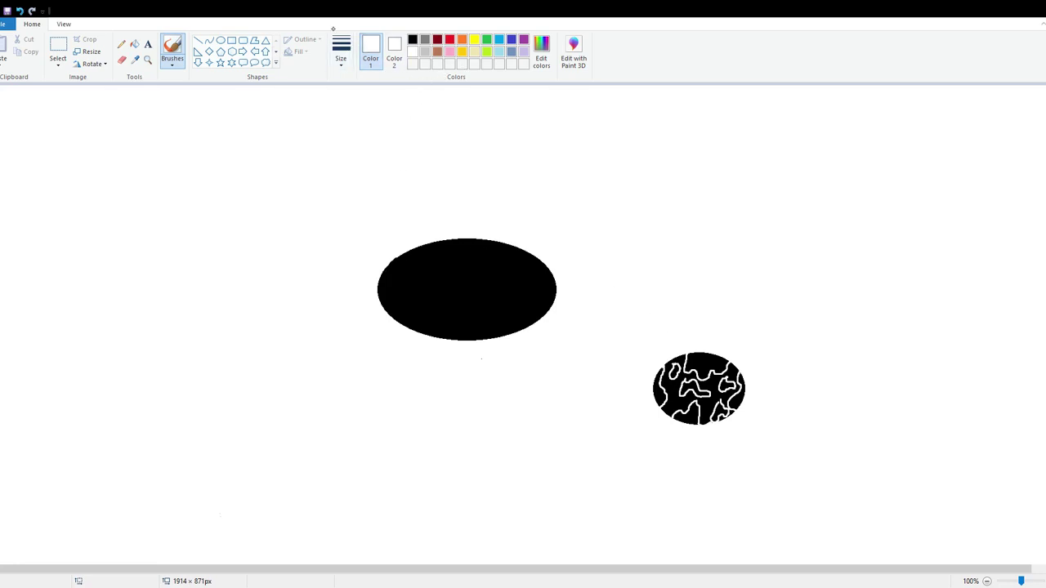
# Widen the white squiggles on the small ellipse into white blobs with the Fill bucket
pyautogui.click(135, 43)
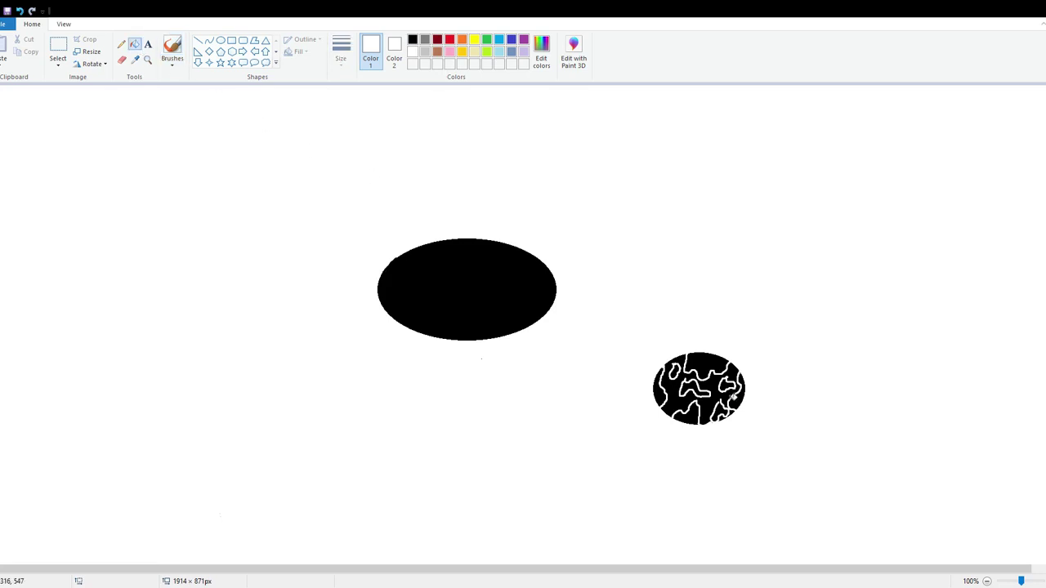
pyautogui.click(678, 402)
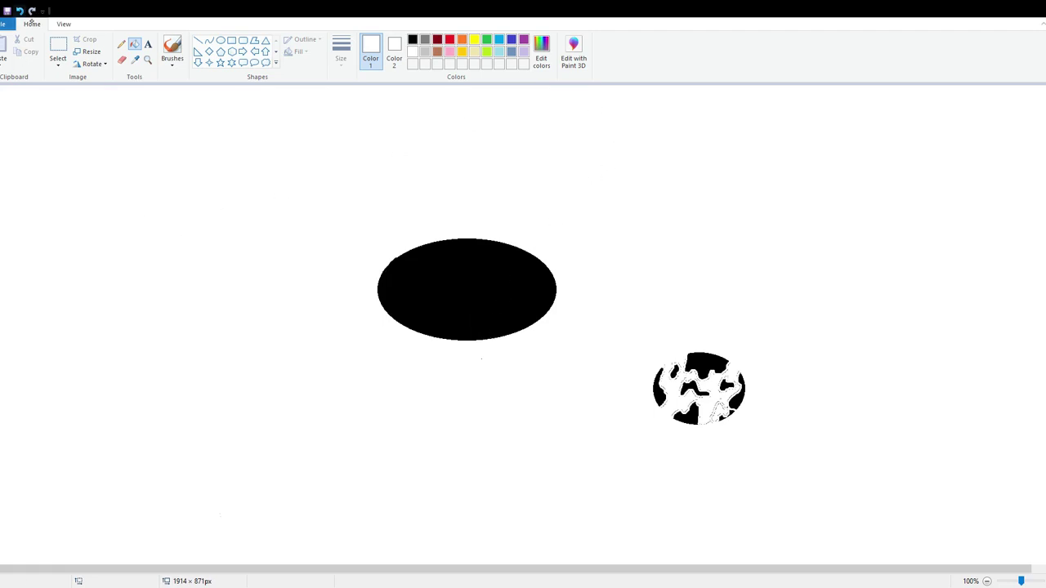
pyautogui.click(32, 11)
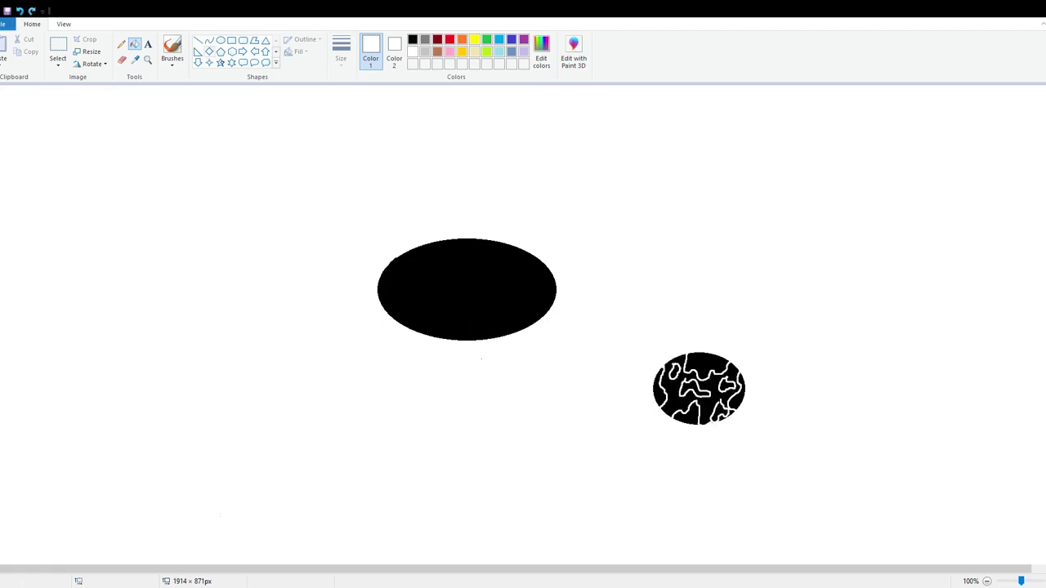
pyautogui.click(173, 50)
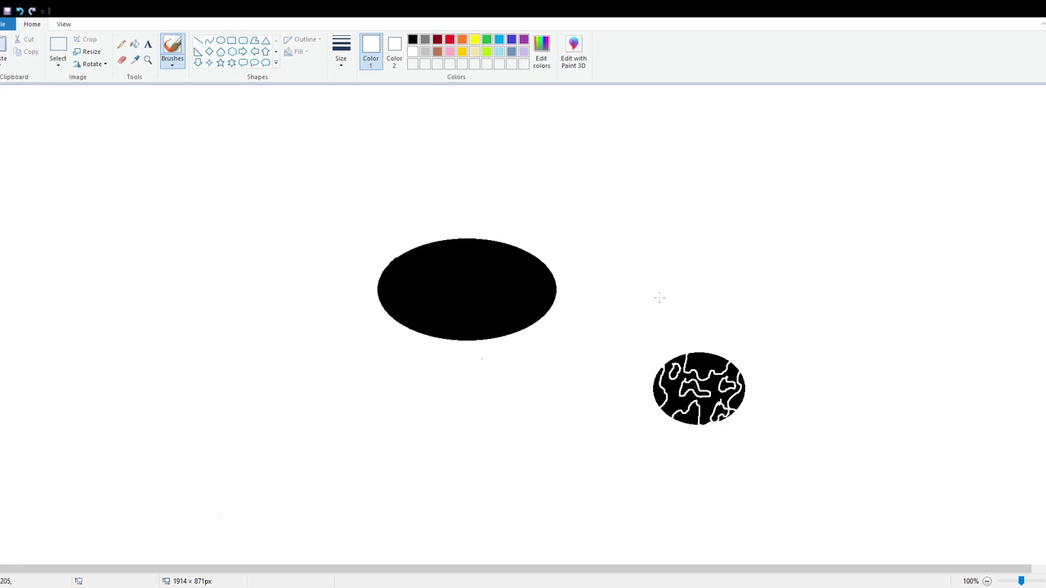
pyautogui.click(122, 59)
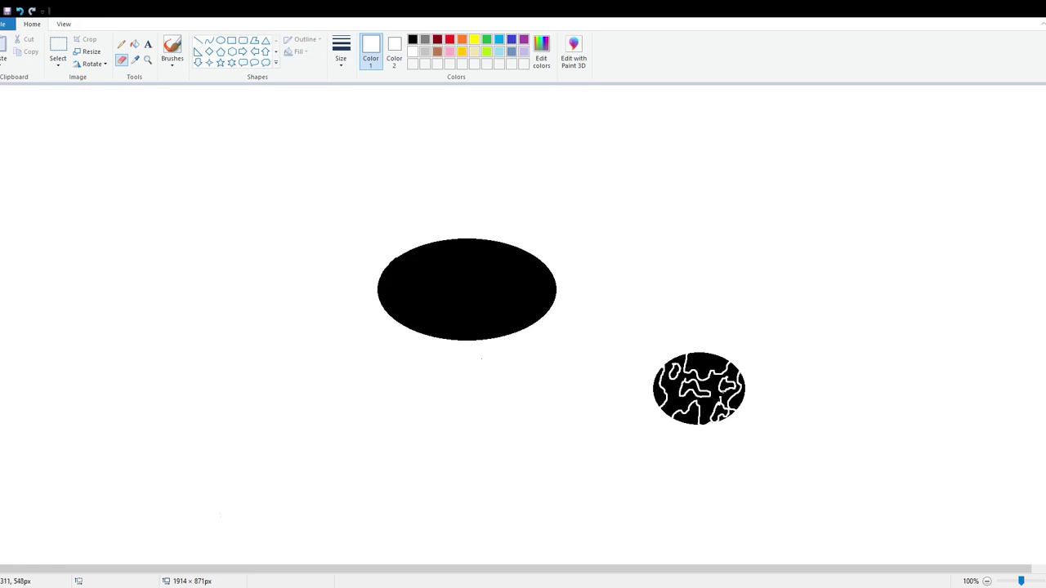
pyautogui.click(394, 51)
pyautogui.click(413, 39)
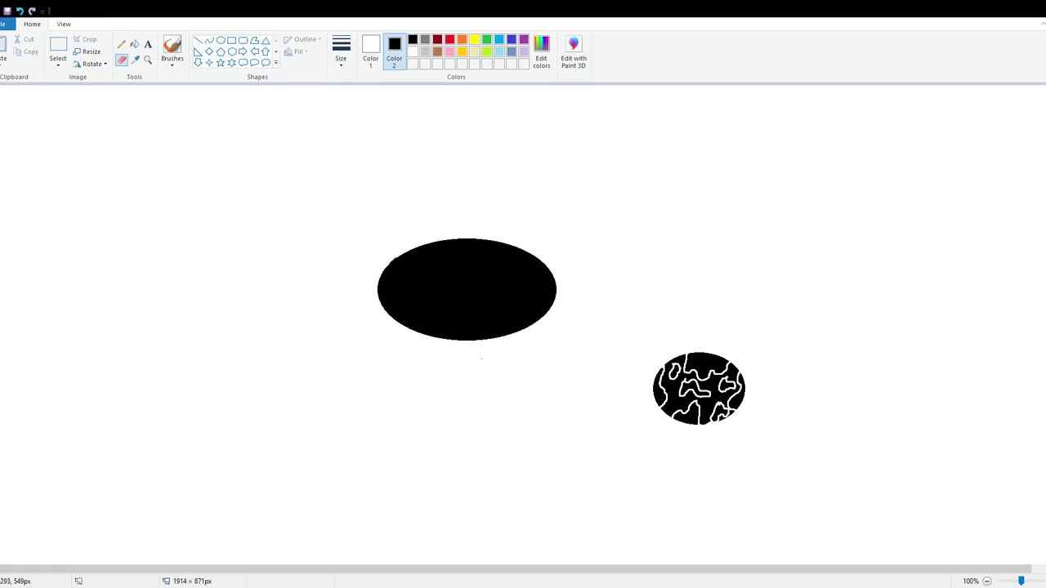
pyautogui.click(135, 43)
pyautogui.click(370, 51)
pyautogui.click(677, 407)
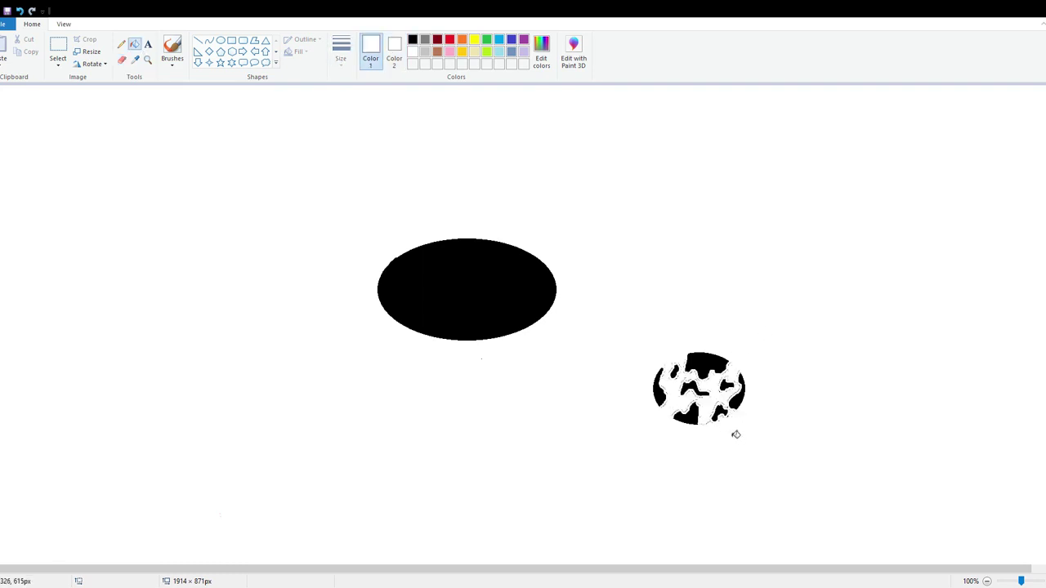
# Fill each black patch of the small ellipse brown, undoing the stray background flood
pyautogui.click(437, 51)
pyautogui.click(709, 364)
pyautogui.click(729, 388)
pyautogui.click(695, 397)
pyautogui.hotkey('ctrl', 'z')
pyautogui.click(694, 392)
pyautogui.click(686, 416)
pyautogui.click(719, 413)
pyautogui.click(662, 392)
pyautogui.click(676, 376)
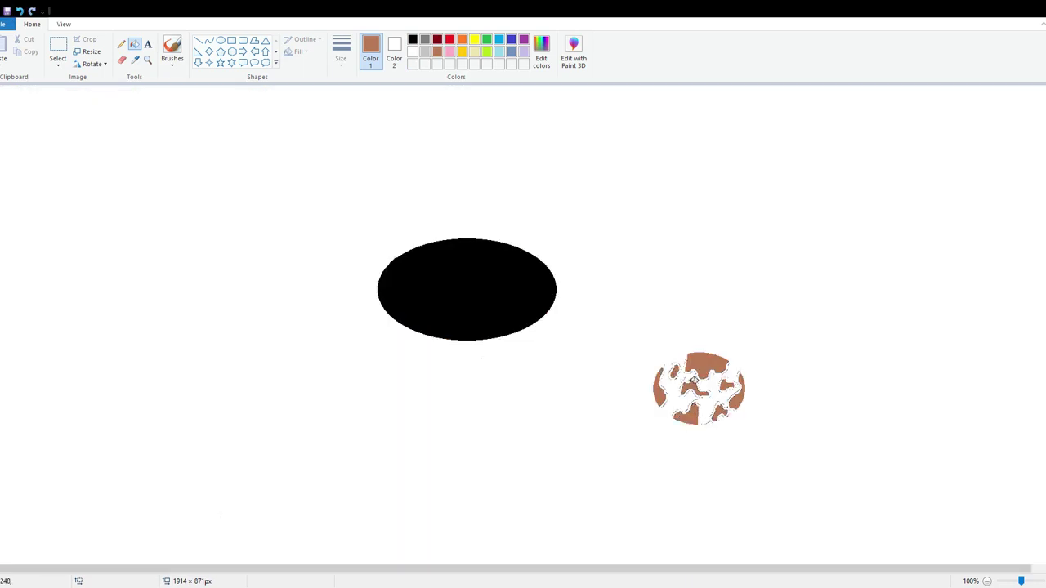
pyautogui.click(403, 60)
pyautogui.click(122, 59)
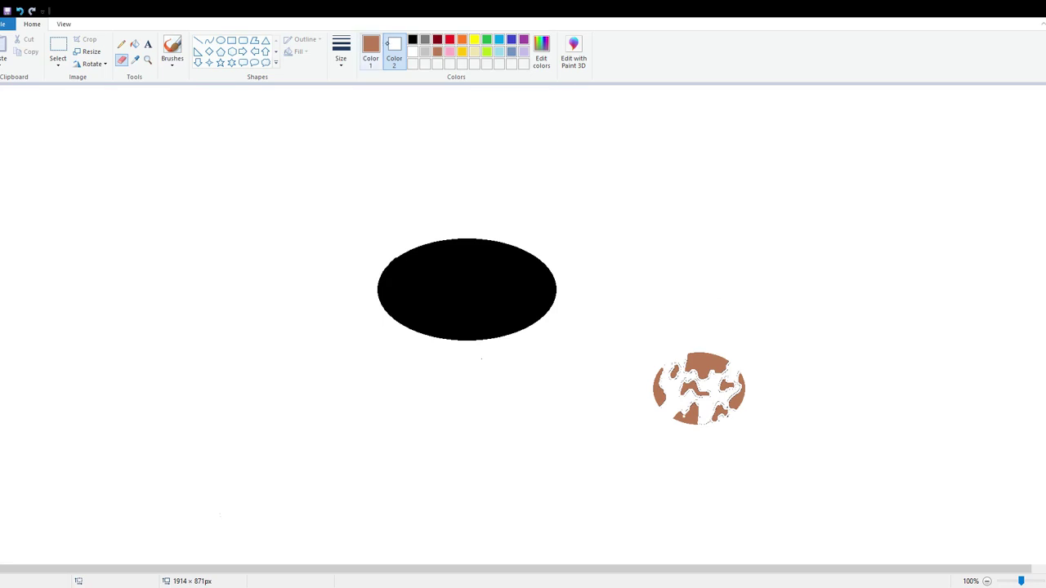
pyautogui.click(370, 50)
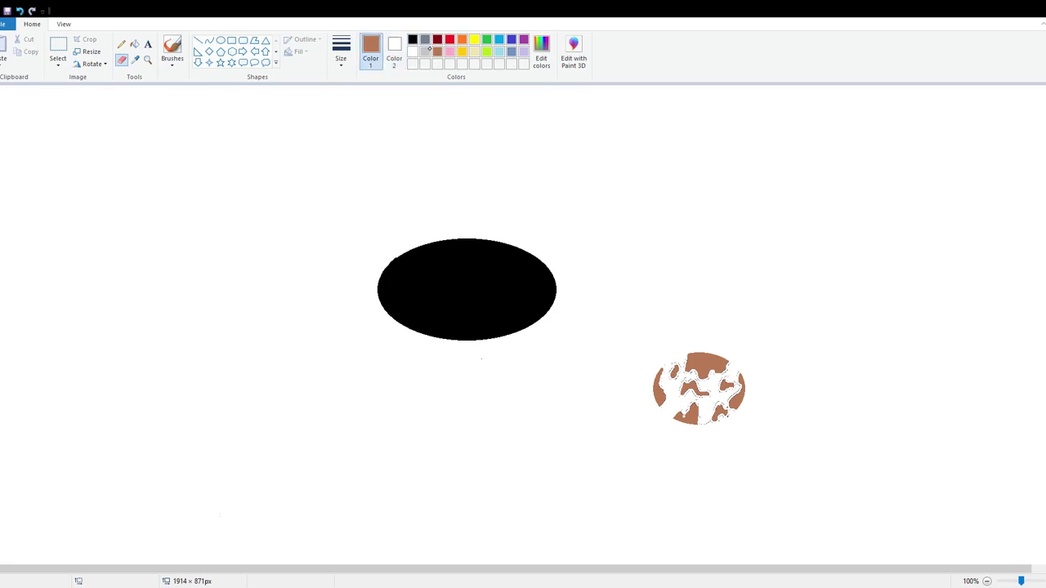
# Draw a black oval over the cow-spotted ellipse and align it as its border
pyautogui.click(413, 40)
pyautogui.click(172, 49)
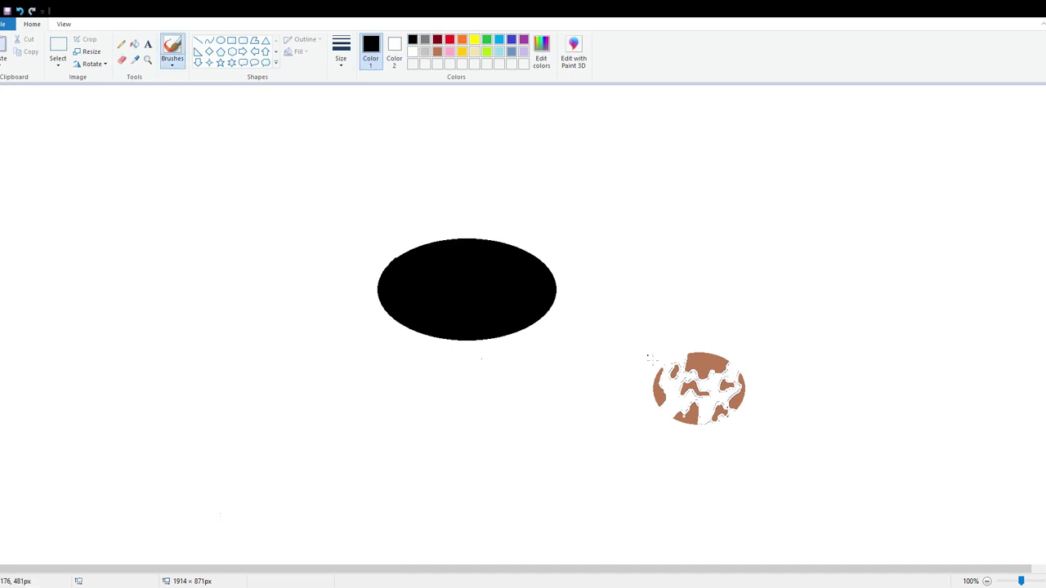
pyautogui.click(220, 39)
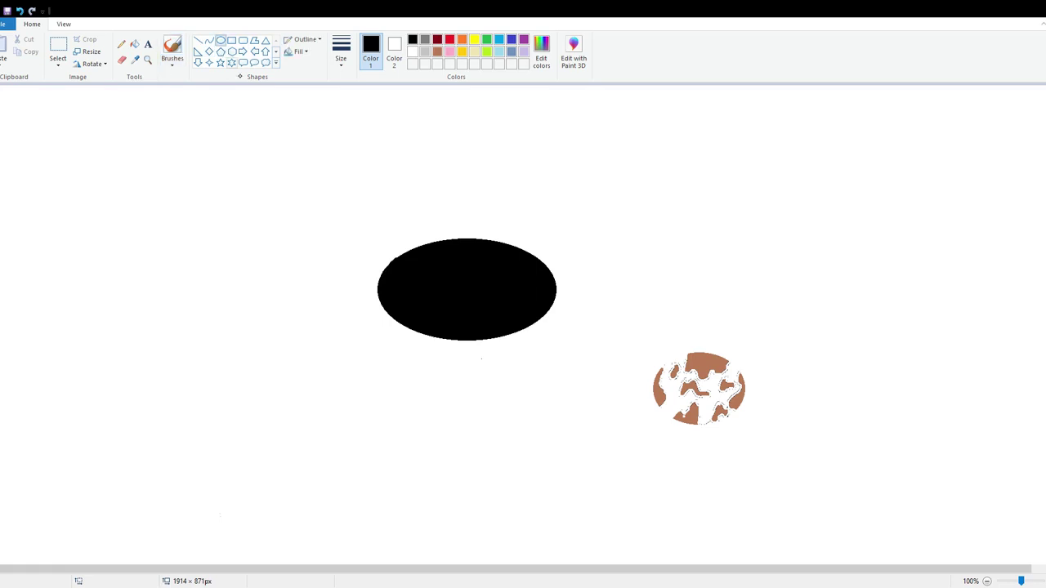
pyautogui.moveTo(666, 360)
pyautogui.mouseDown()
pyautogui.moveTo(760, 434)
pyautogui.moveTo(752, 430)
pyautogui.moveTo(761, 449)
pyautogui.moveTo(741, 417)
pyautogui.mouseUp()
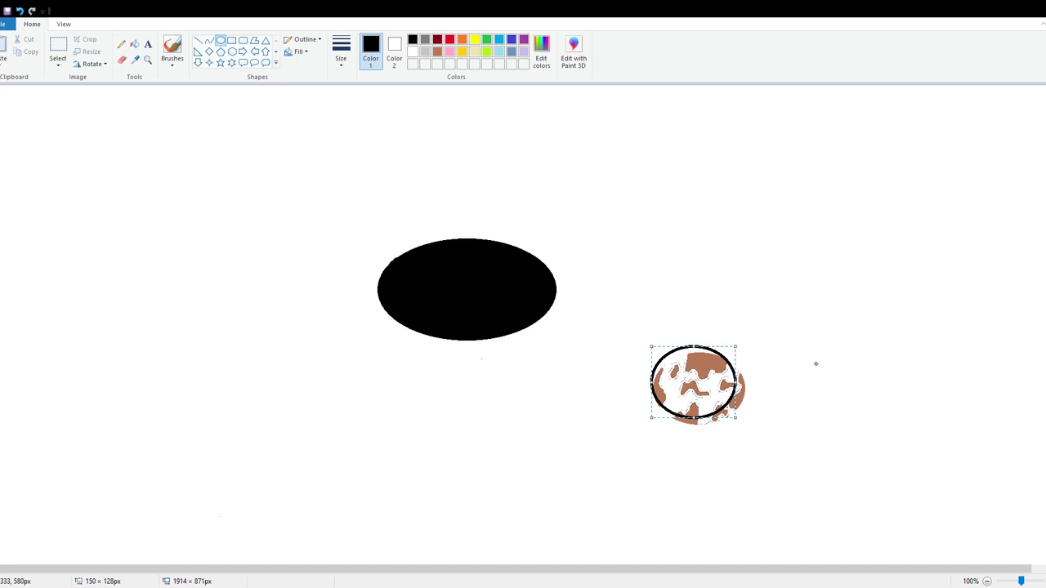
pyautogui.moveTo(717, 387); pyautogui.dragTo(746, 390)
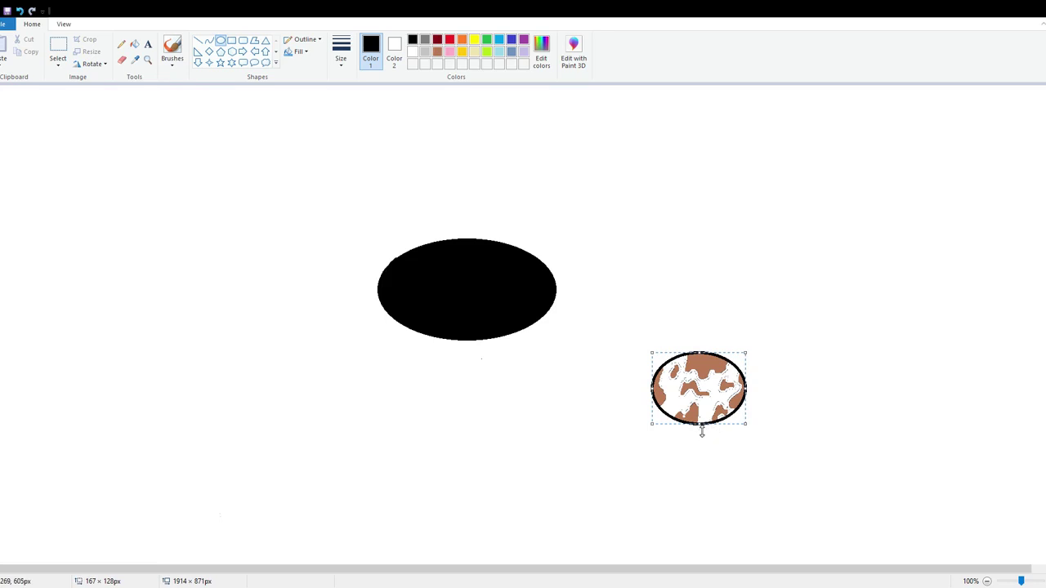
pyautogui.moveTo(747, 479); pyautogui.dragTo(750, 481)
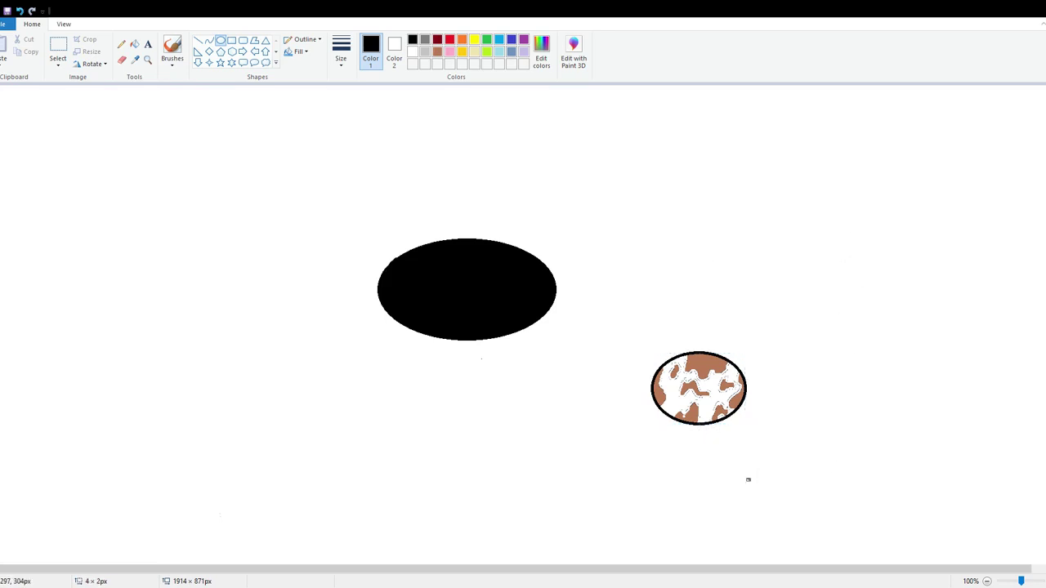
pyautogui.click(173, 95)
# Draw a yellow oval outline in the lower left, then resize and reposition it
pyautogui.click(474, 39)
pyautogui.moveTo(260, 324)
pyautogui.mouseDown()
pyautogui.moveTo(208, 478)
pyautogui.moveTo(355, 404)
pyautogui.moveTo(504, 507)
pyautogui.moveTo(514, 537)
pyautogui.moveTo(302, 399)
pyautogui.moveTo(290, 364)
pyautogui.moveTo(299, 356)
pyautogui.mouseUp()
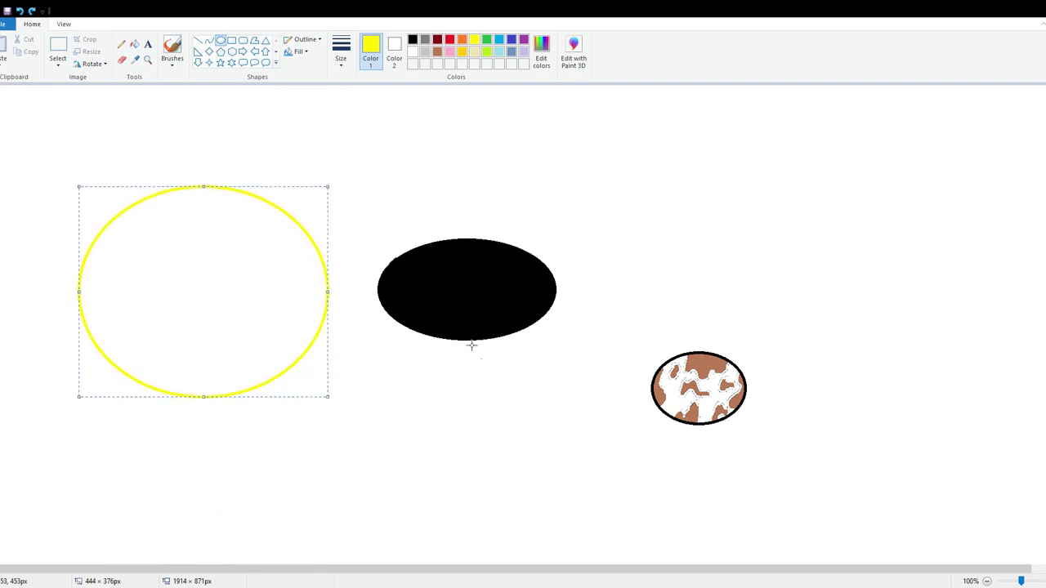
pyautogui.moveTo(211, 360); pyautogui.dragTo(187, 422)
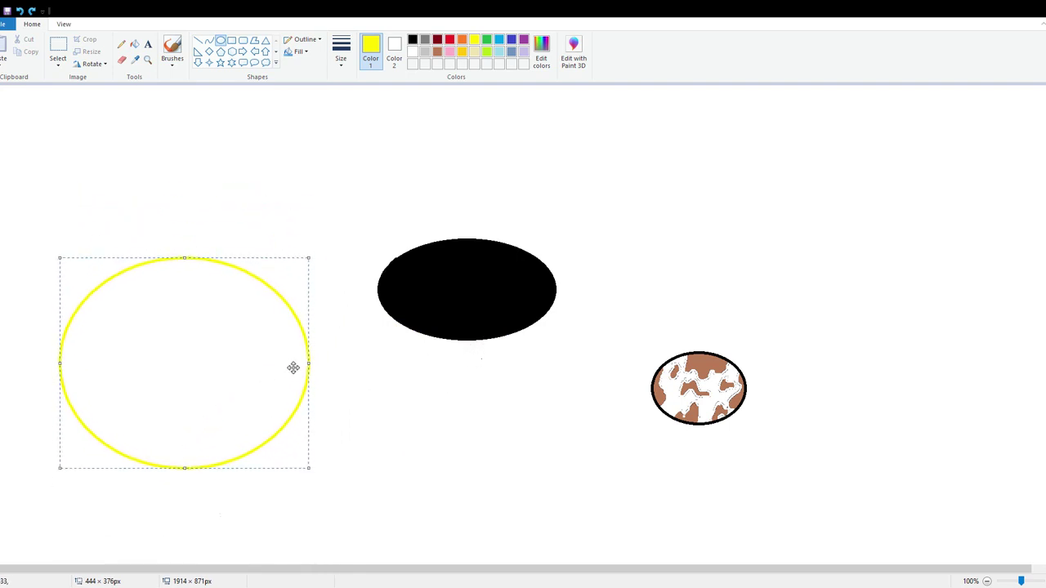
pyautogui.moveTo(309, 363); pyautogui.dragTo(356, 362)
pyautogui.moveTo(210, 260); pyautogui.dragTo(215, 284)
pyautogui.moveTo(242, 332); pyautogui.dragTo(221, 405)
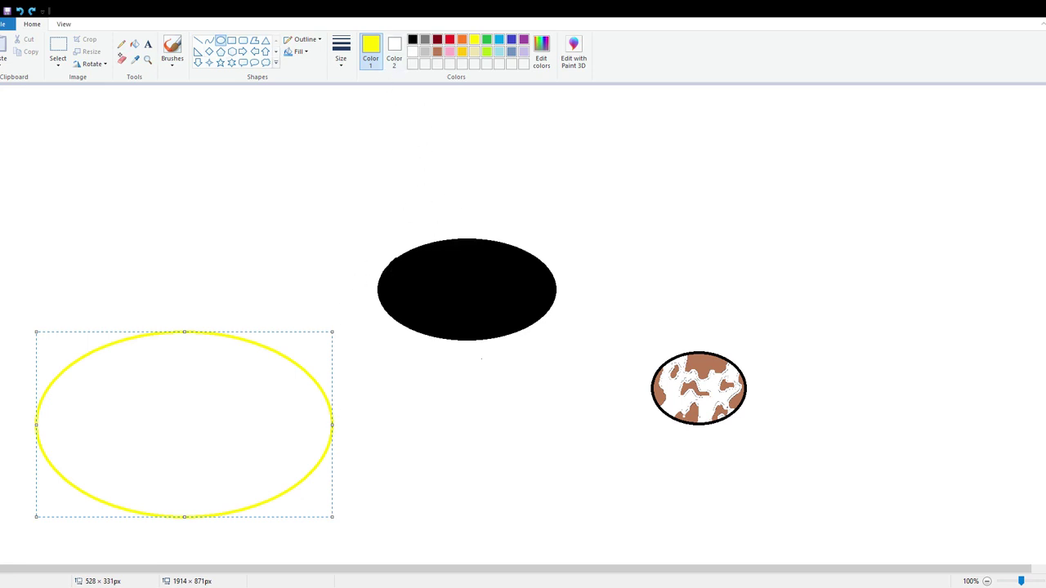
# Fill the yellow oval solid yellow
pyautogui.click(135, 44)
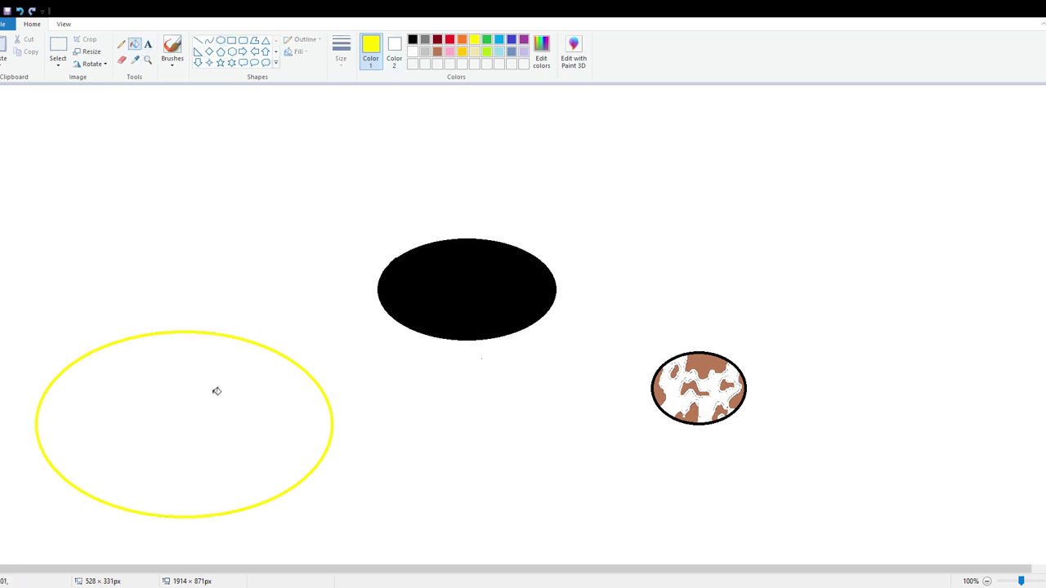
pyautogui.click(189, 418)
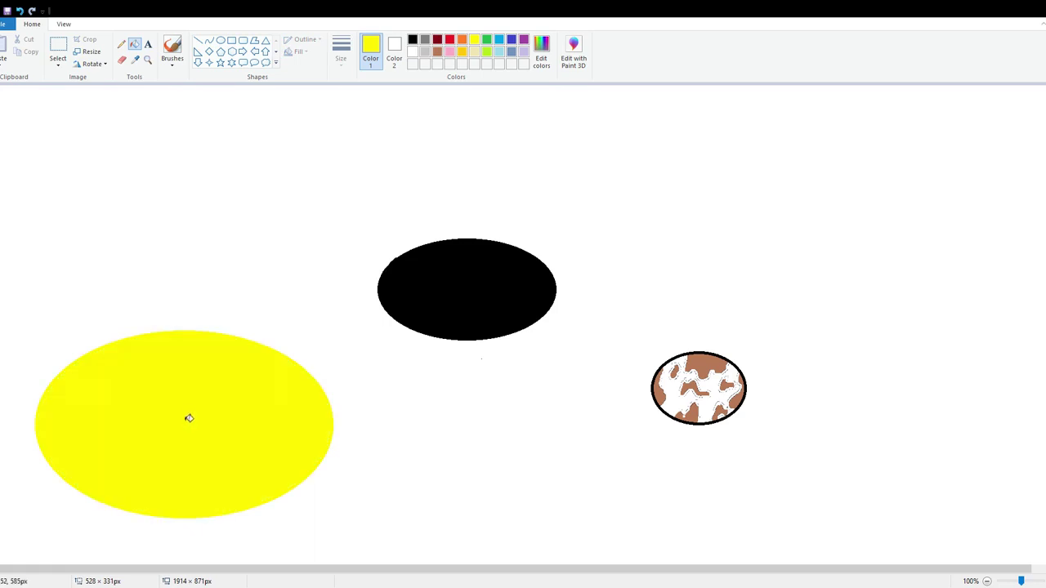
pyautogui.click(462, 39)
pyautogui.click(172, 48)
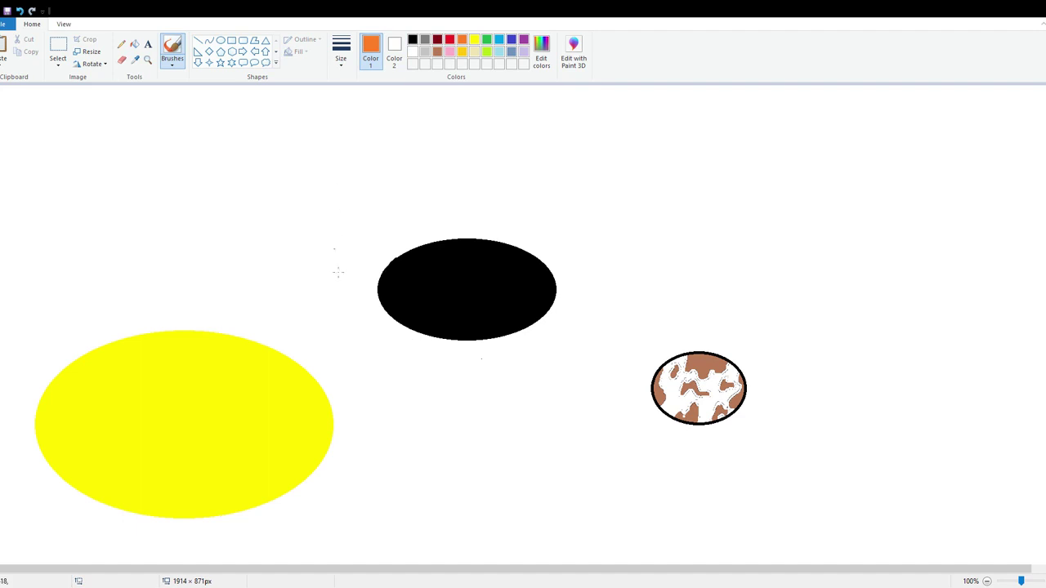
# Brush an orange curve outward from the yellow ellipse's right edge
pyautogui.moveTo(290, 390)
pyautogui.mouseDown()
pyautogui.moveTo(327, 377)
pyautogui.moveTo(418, 385)
pyautogui.moveTo(415, 414)
pyautogui.moveTo(399, 432)
pyautogui.moveTo(318, 472)
pyautogui.moveTo(280, 442)
pyautogui.moveTo(300, 381)
pyautogui.mouseUp()
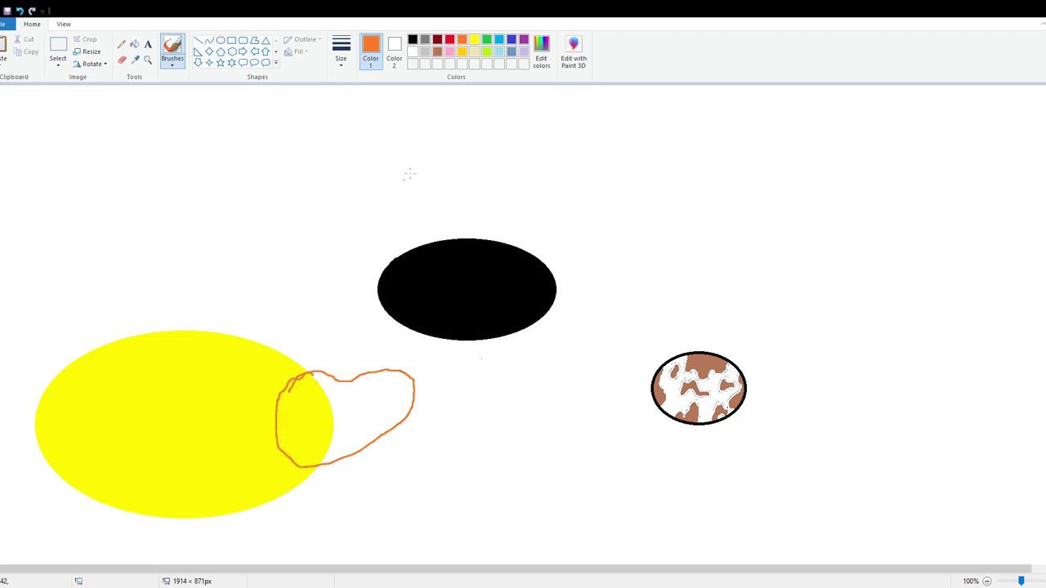
# Fill the beak outline solid orange
pyautogui.click(135, 44)
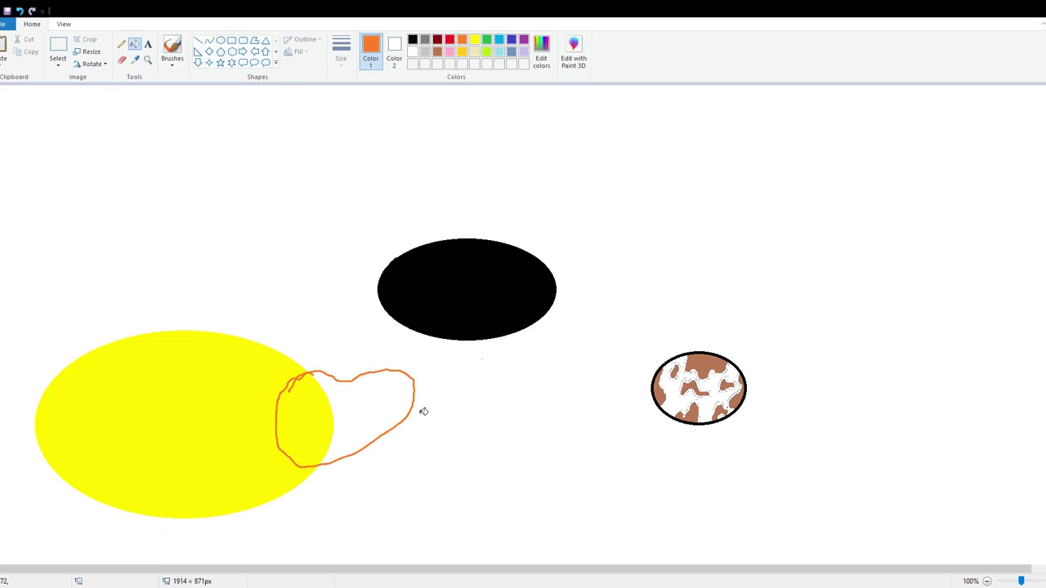
pyautogui.click(391, 441)
pyautogui.click(323, 422)
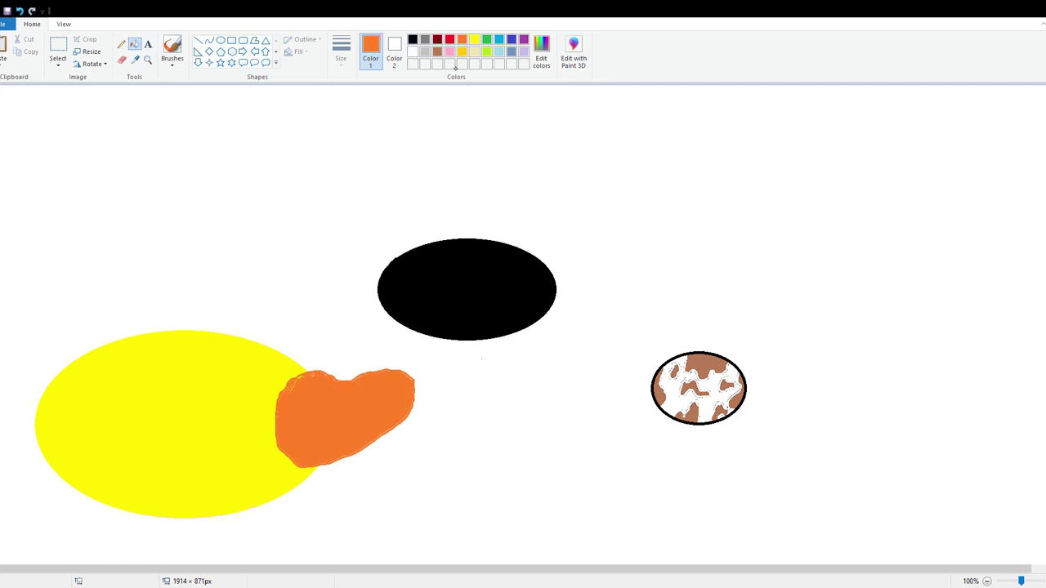
# Brush a black mouth line across the beak, undoing the extra black strokes
pyautogui.click(424, 47)
pyautogui.click(172, 46)
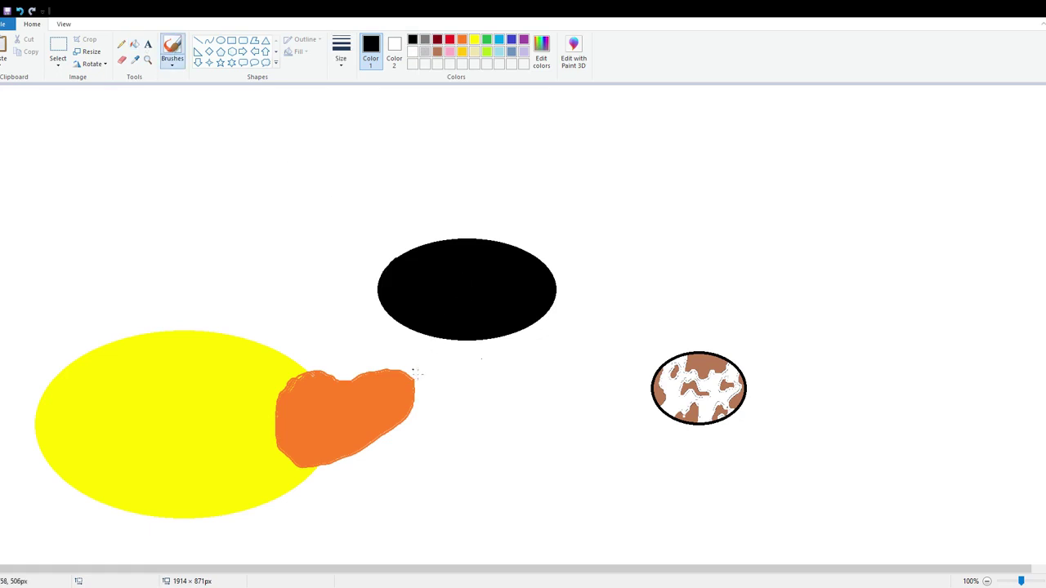
pyautogui.moveTo(413, 391); pyautogui.dragTo(303, 434)
pyautogui.moveTo(394, 376)
pyautogui.mouseDown()
pyautogui.moveTo(412, 379)
pyautogui.moveTo(369, 382)
pyautogui.mouseUp()
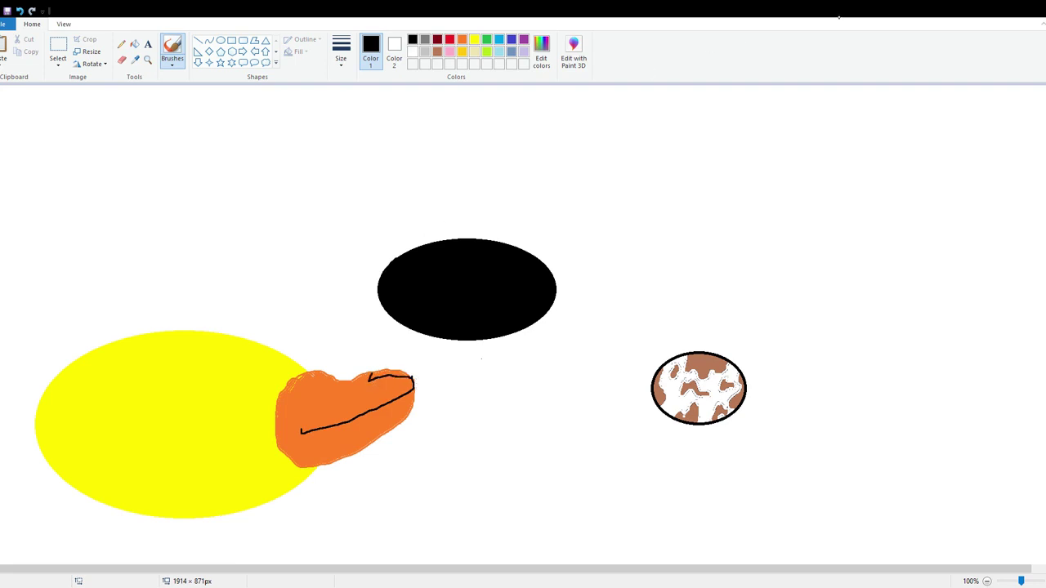
pyautogui.click(20, 11)
pyautogui.moveTo(280, 394)
pyautogui.mouseDown()
pyautogui.moveTo(304, 369)
pyautogui.moveTo(348, 377)
pyautogui.moveTo(377, 361)
pyautogui.moveTo(414, 379)
pyautogui.mouseUp()
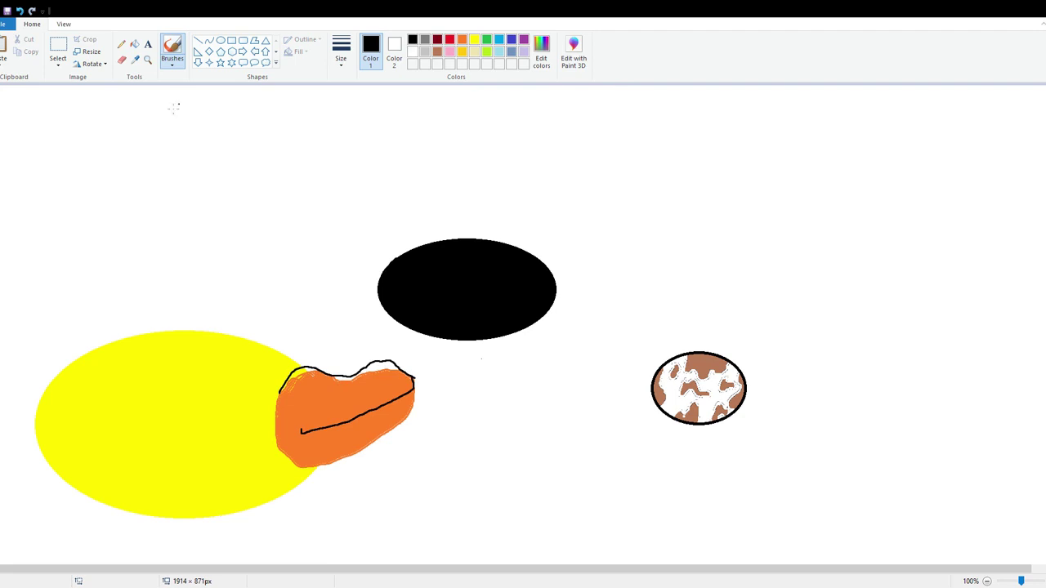
pyautogui.click(19, 11)
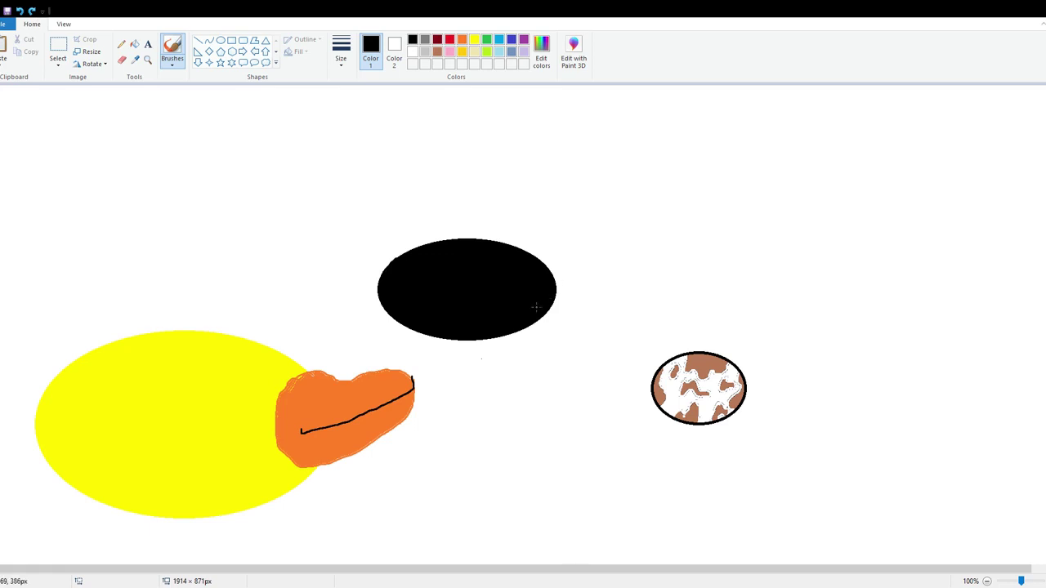
pyautogui.click(502, 434)
# Draw an orange right triangle and an overlapping orange triangle above the yellow body
pyautogui.click(475, 40)
pyautogui.click(464, 42)
pyautogui.moveTo(141, 272)
pyautogui.mouseDown()
pyautogui.moveTo(148, 320)
pyautogui.moveTo(214, 283)
pyautogui.mouseUp()
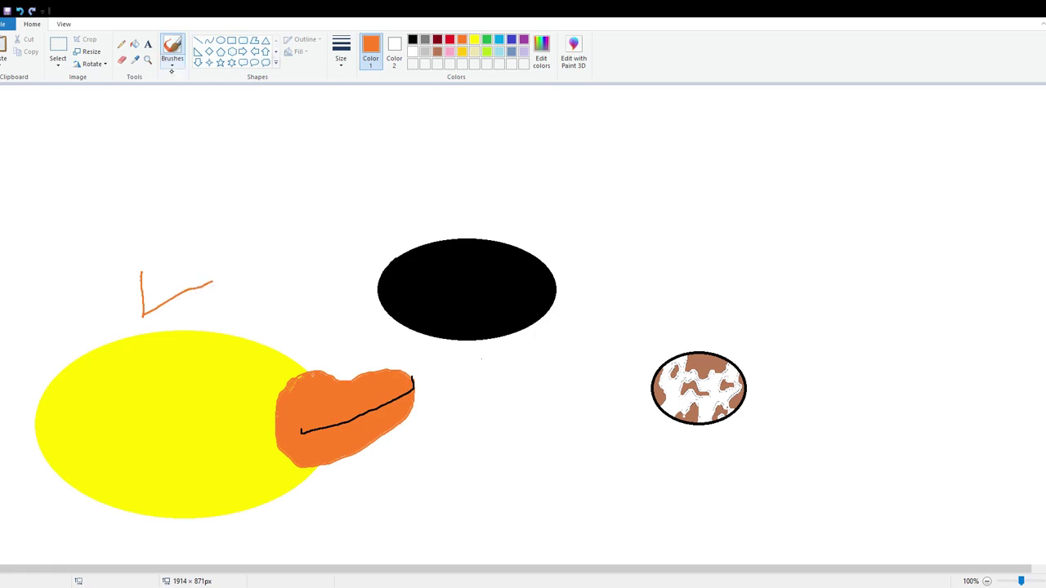
pyautogui.click(20, 11)
pyautogui.click(197, 51)
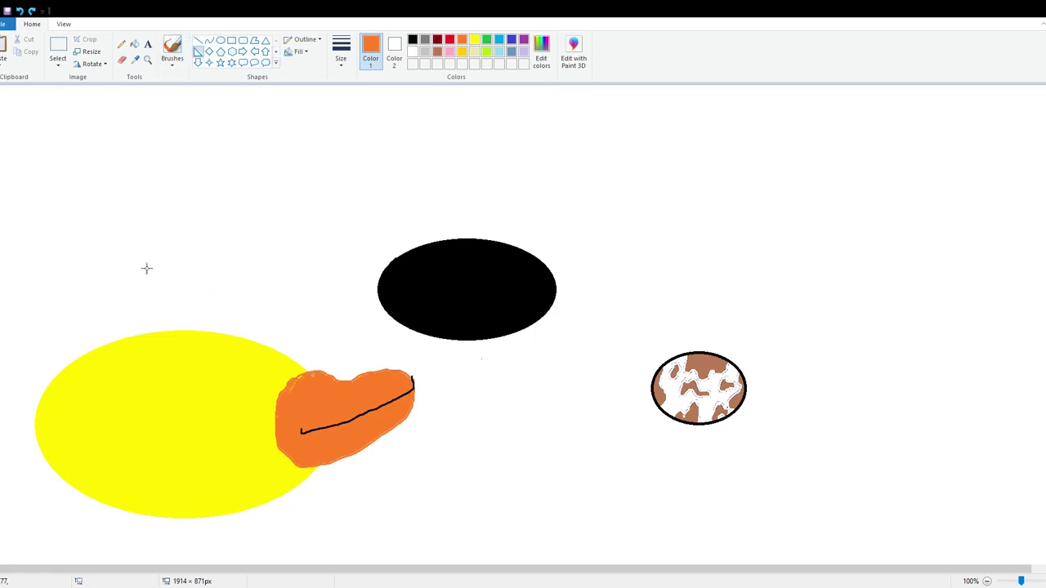
pyautogui.moveTo(102, 285); pyautogui.dragTo(147, 327)
pyautogui.click(266, 39)
pyautogui.moveTo(113, 273)
pyautogui.mouseDown()
pyautogui.moveTo(156, 316)
pyautogui.moveTo(139, 309)
pyautogui.mouseUp()
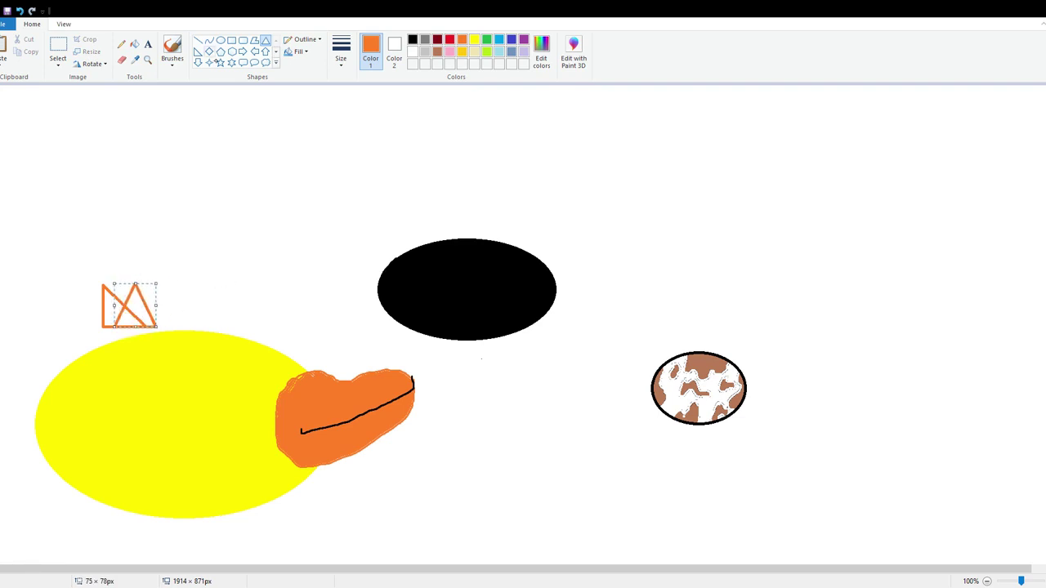
# Add a thin orange triangle to the right, then erase it
pyautogui.click(197, 52)
pyautogui.moveTo(161, 283)
pyautogui.mouseDown()
pyautogui.moveTo(208, 327)
pyautogui.moveTo(168, 309)
pyautogui.moveTo(182, 316)
pyautogui.mouseUp()
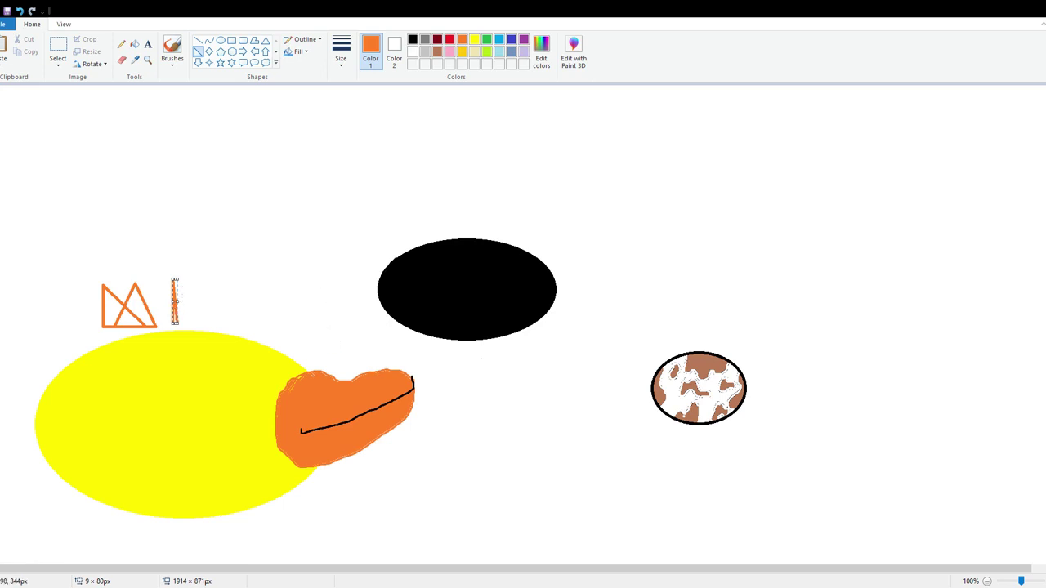
pyautogui.moveTo(283, 292); pyautogui.dragTo(294, 294)
pyautogui.click(122, 60)
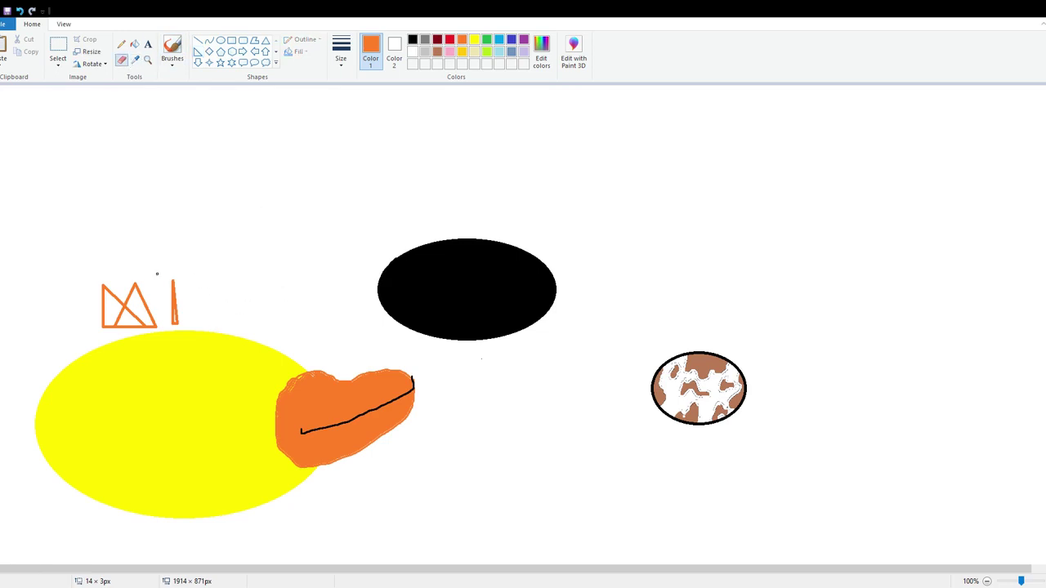
pyautogui.moveTo(173, 321)
pyautogui.mouseDown()
pyautogui.moveTo(172, 272)
pyautogui.moveTo(181, 331)
pyautogui.moveTo(175, 296)
pyautogui.mouseUp()
# Fill both crown triangles orange, then brush and fill a third orange point
pyautogui.click(135, 43)
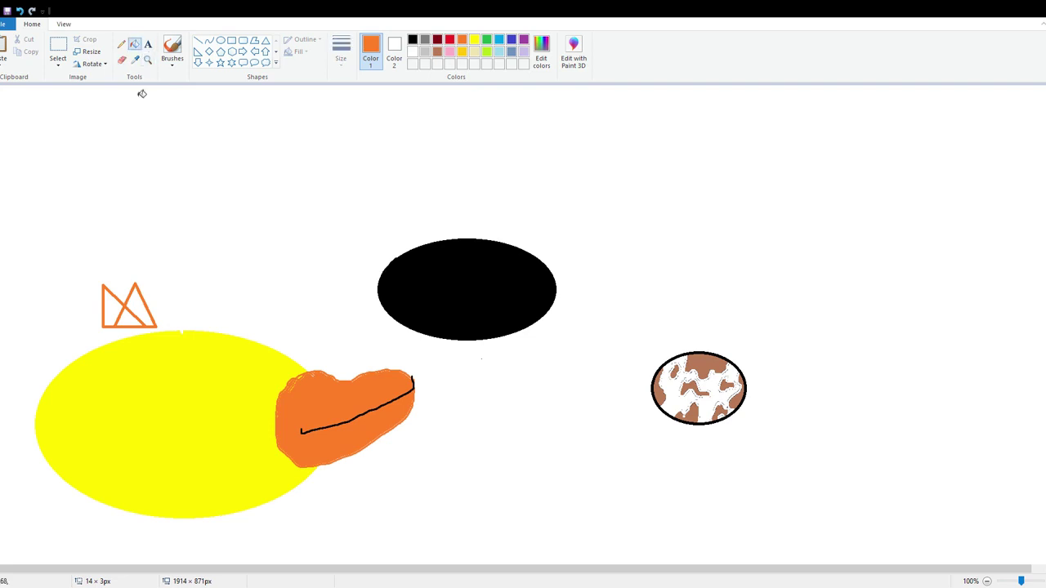
pyautogui.click(121, 316)
pyautogui.click(134, 313)
pyautogui.click(172, 49)
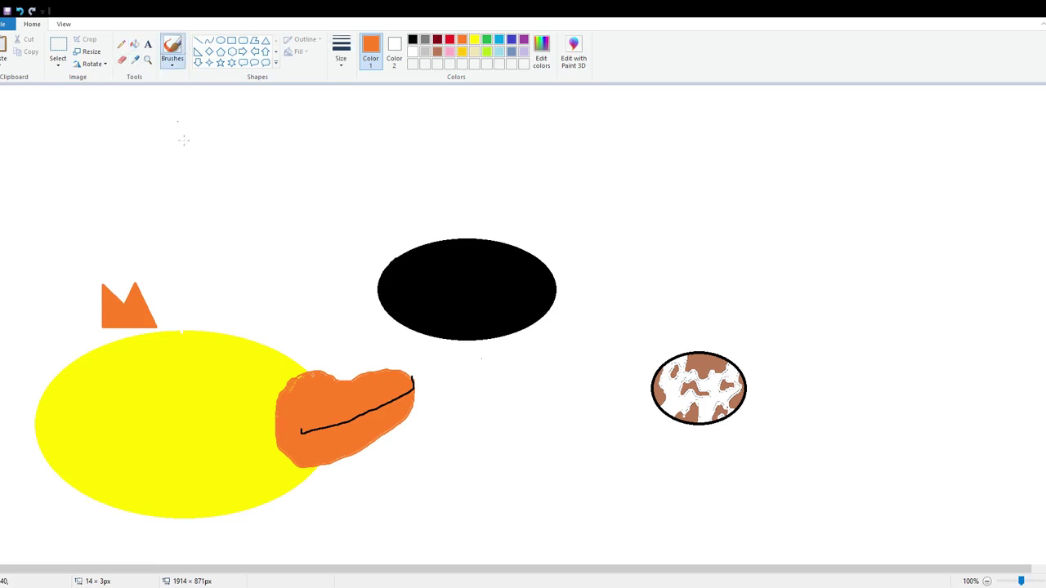
pyautogui.moveTo(153, 307)
pyautogui.mouseDown()
pyautogui.moveTo(164, 286)
pyautogui.moveTo(174, 324)
pyautogui.moveTo(150, 331)
pyautogui.mouseUp()
pyautogui.click(135, 43)
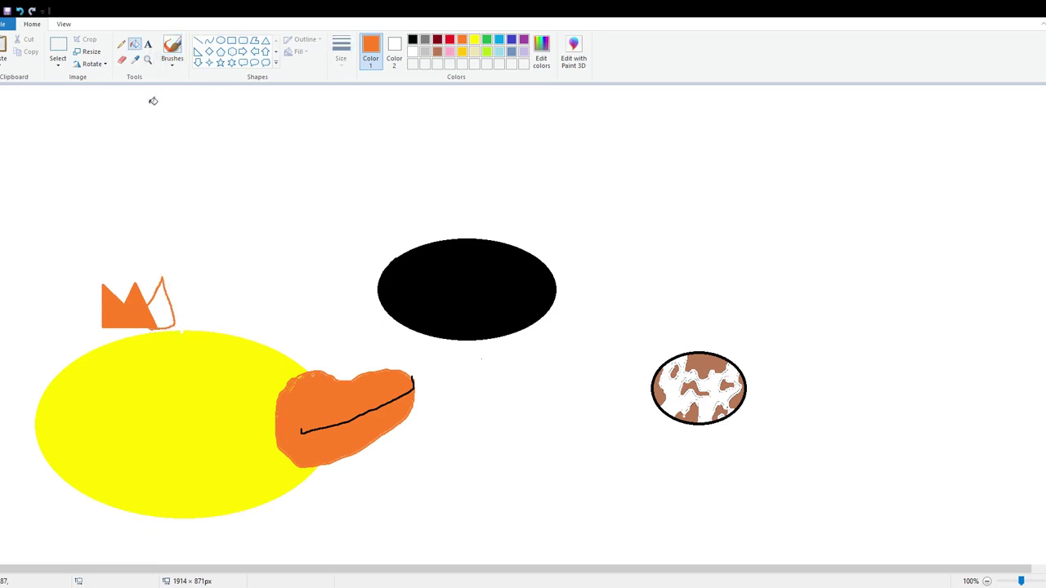
pyautogui.click(168, 316)
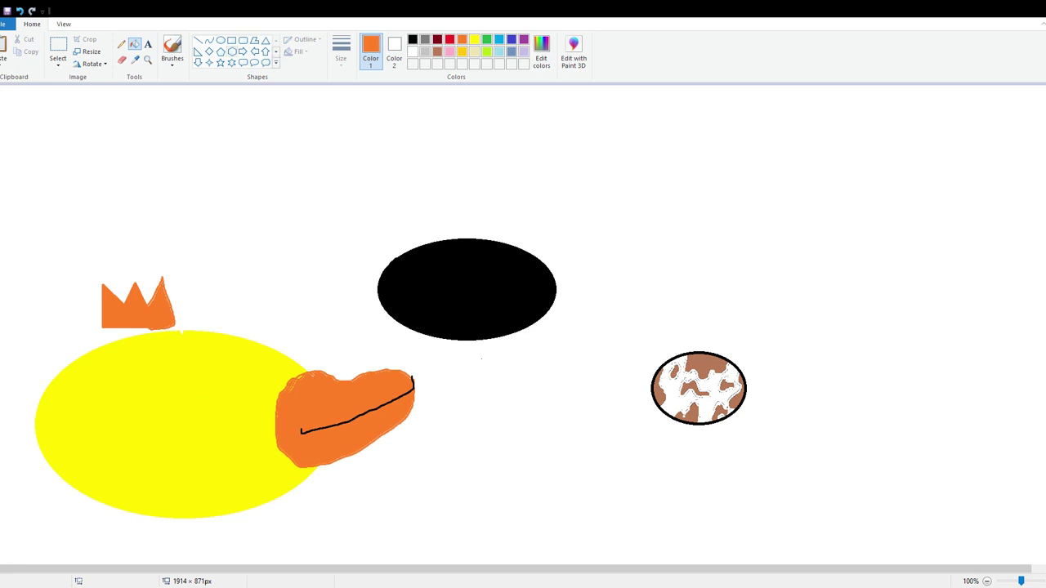
pyautogui.click(412, 40)
# Drag a wide text box above the black ellipse and set it to size 72, light blue, bold
pyautogui.click(148, 44)
pyautogui.moveTo(230, 148); pyautogui.dragTo(704, 239)
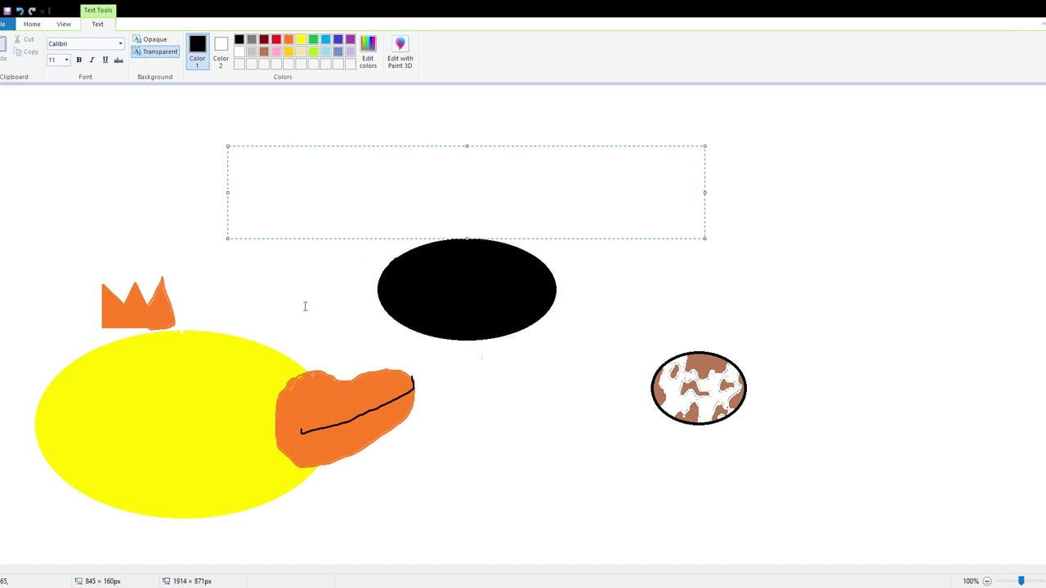
pyautogui.click(54, 60)
pyautogui.write('72')
pyautogui.press('Return')
pyautogui.click(336, 52)
pyautogui.click(78, 60)
pyautogui.click(105, 46)
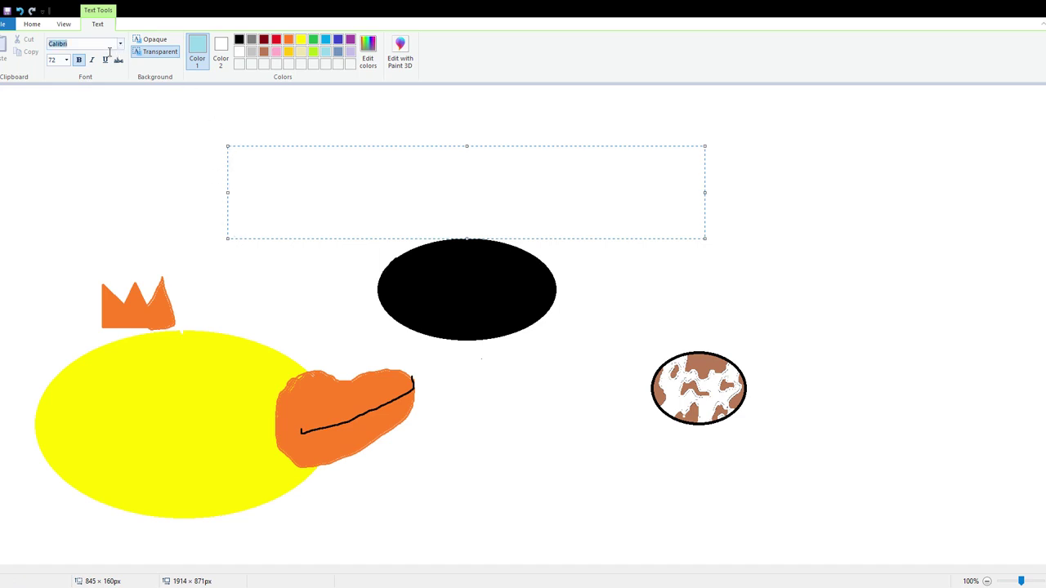
pyautogui.click(113, 47)
pyautogui.hotkey('ctrl', 'a')
# Set the font to Eras Bold ITC and type the title 'HOLE IO'
pyautogui.write('Eras')
pyautogui.press('Return')
pyautogui.write('HOL')
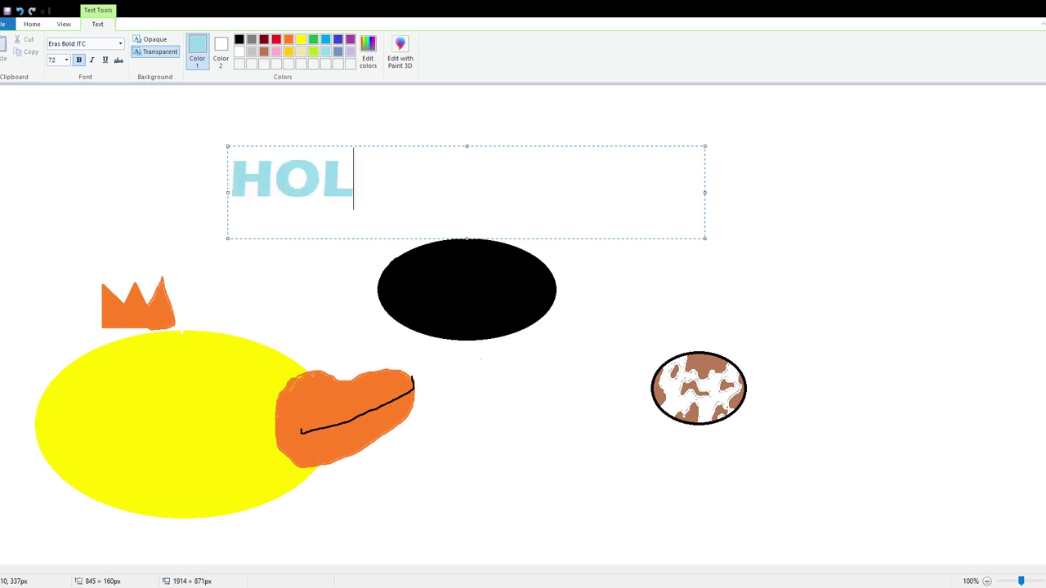
pyautogui.write('E IOP')
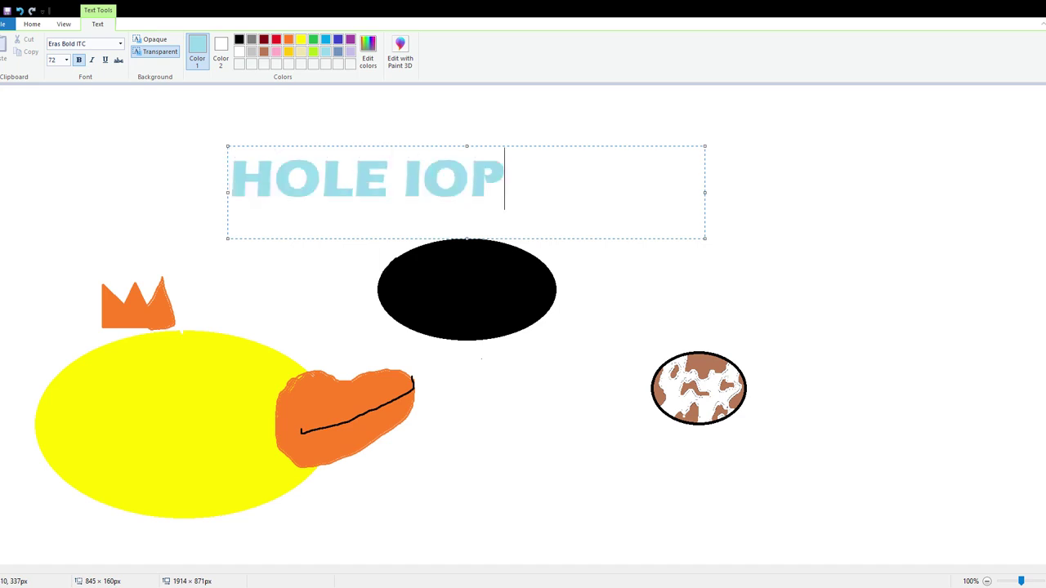
pyautogui.press('Return')
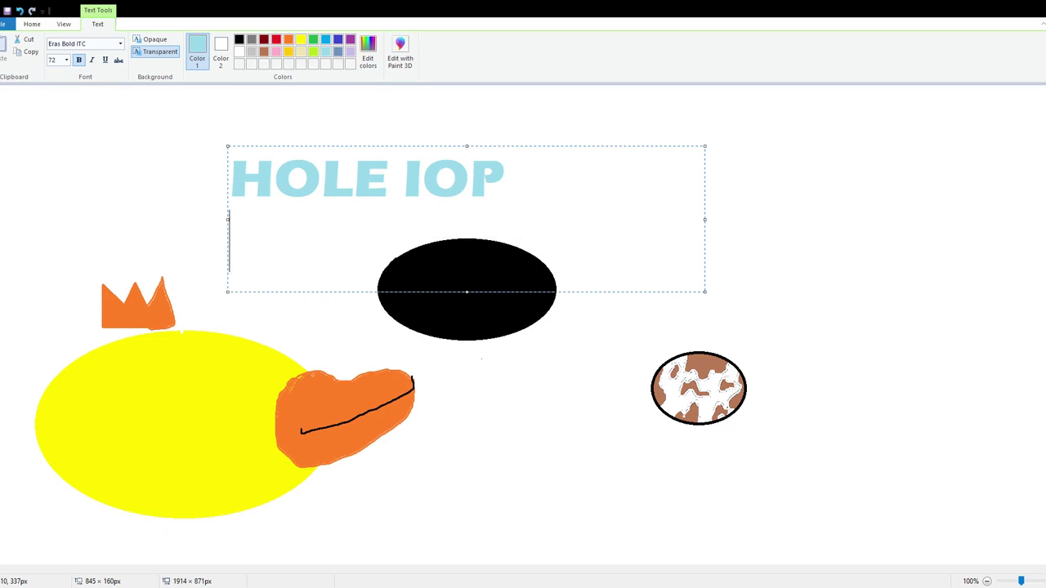
pyautogui.press('BackSpace')
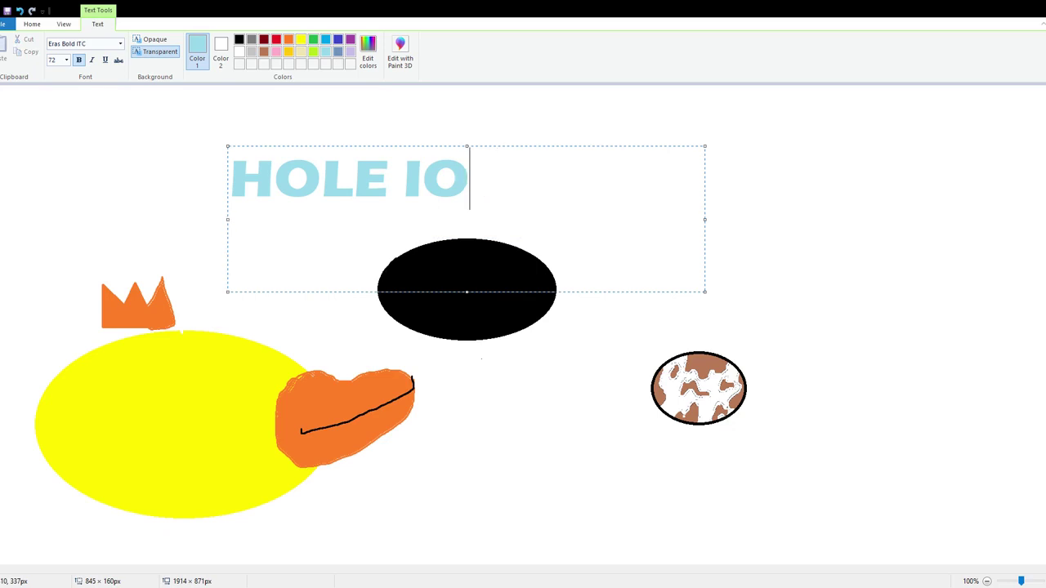
# Commit the title and dismiss the stray empty text areas
pyautogui.click(403, 144)
pyautogui.click(404, 141)
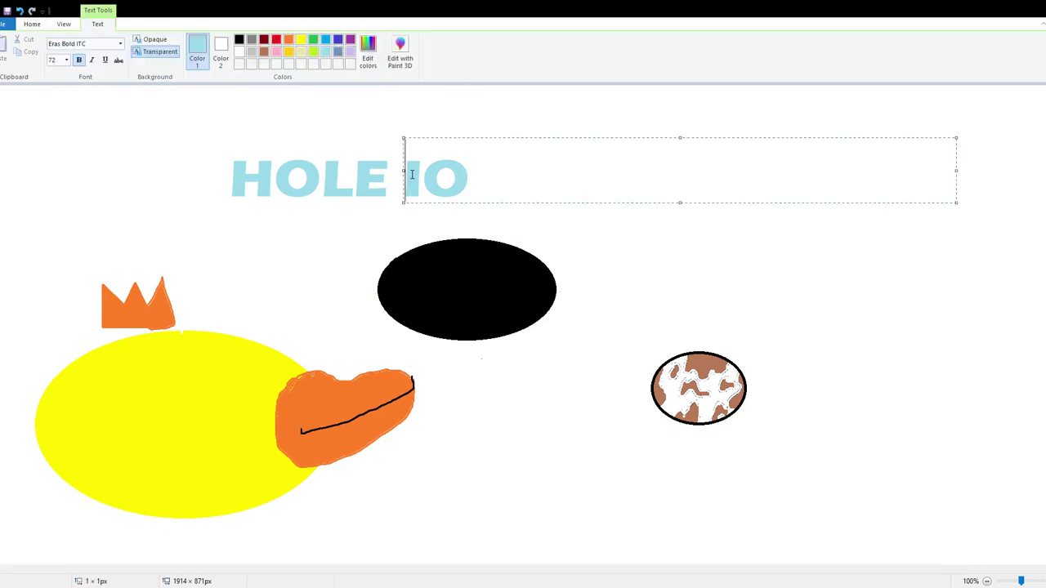
pyautogui.click(624, 98)
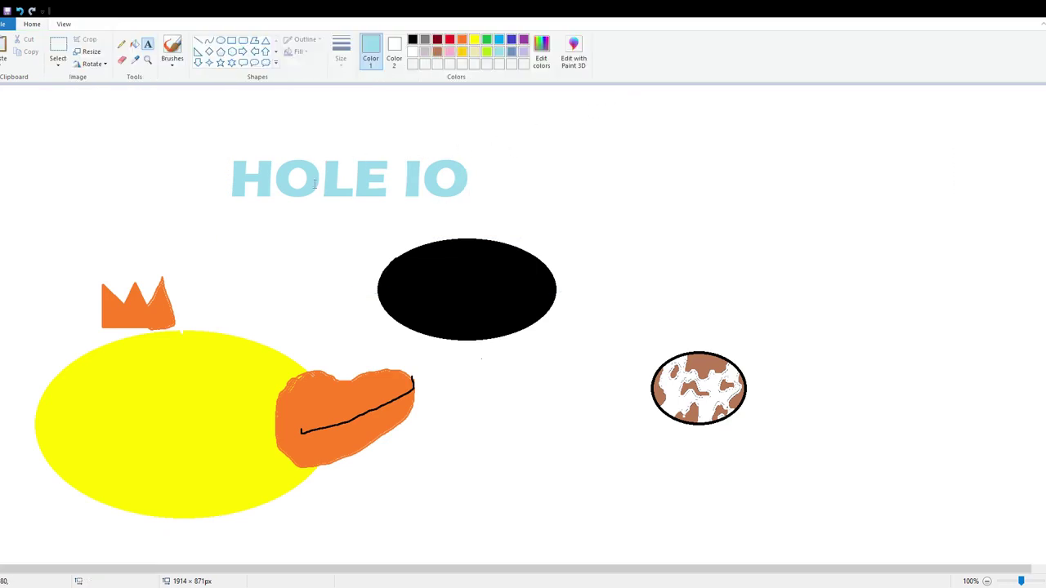
pyautogui.click(311, 144)
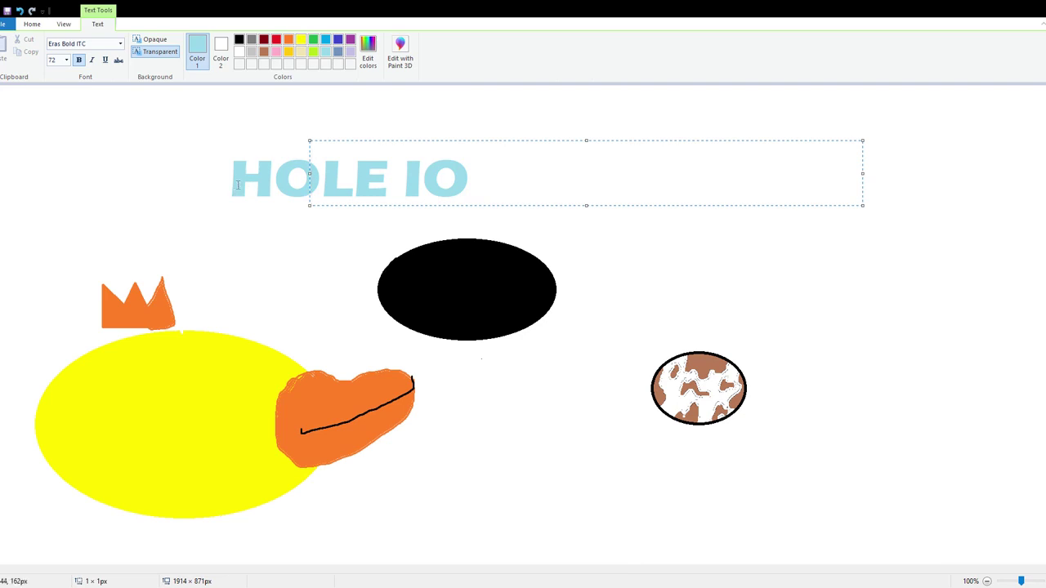
pyautogui.click(1020, 327)
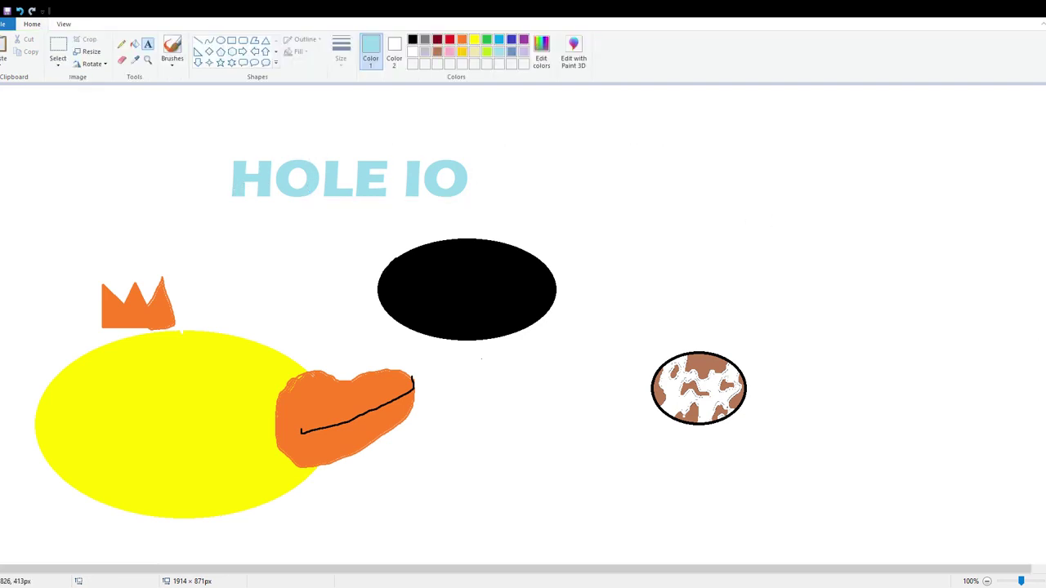